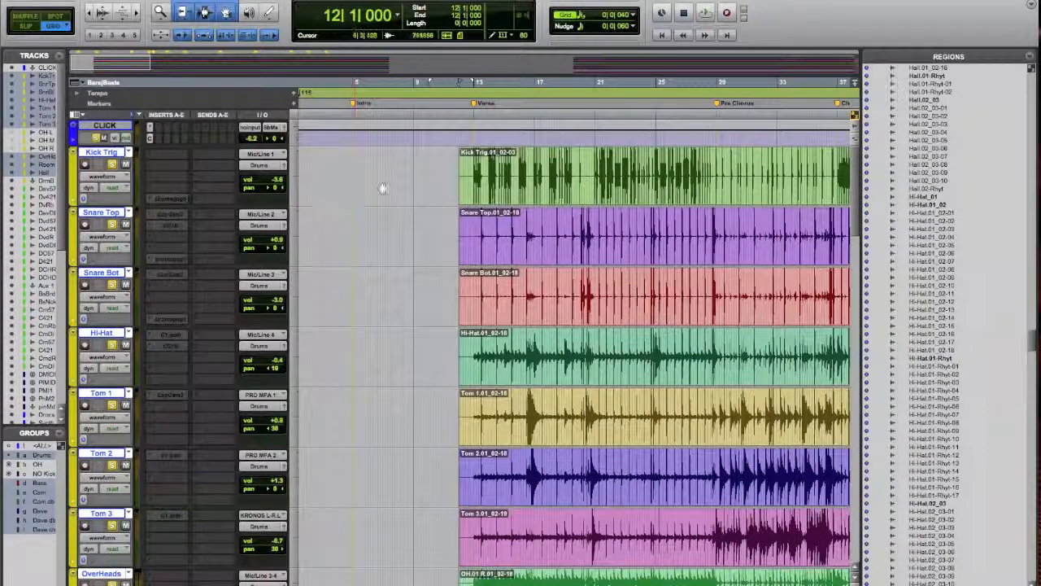
click(387, 177)
key(Tab)
scroll(460, 203, right, 3)
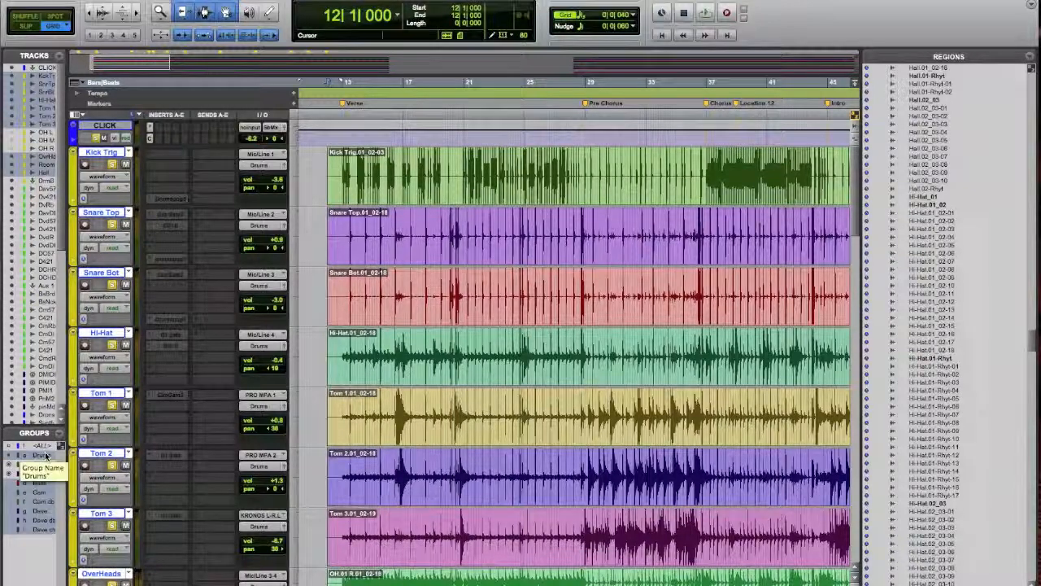
click(379, 282)
click(322, 285)
click(335, 286)
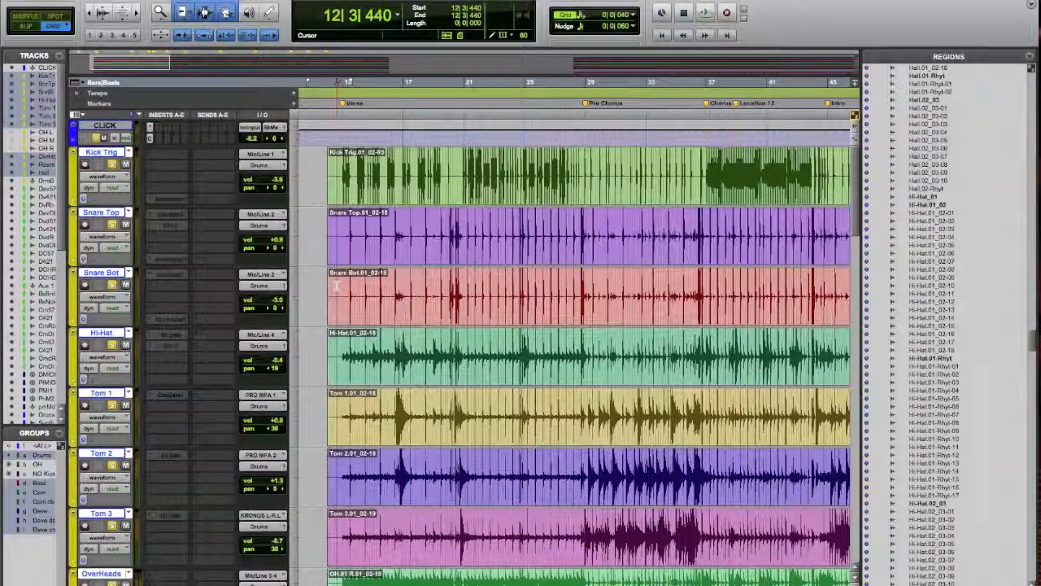
click(356, 286)
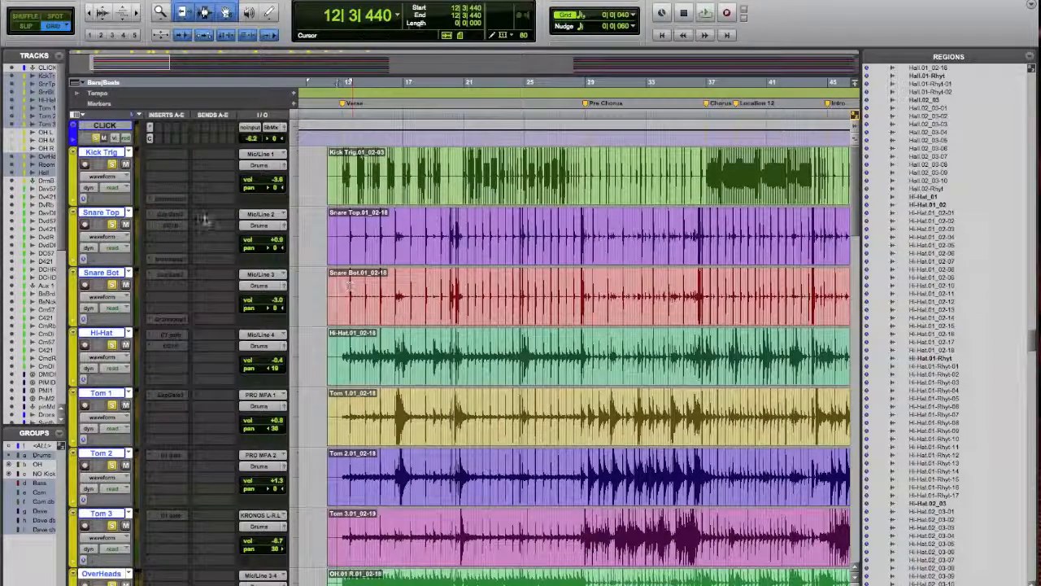
Enable Rhythmic Elastic Audio on the grouped drum tracks and switch their track view to warp
click(93, 201)
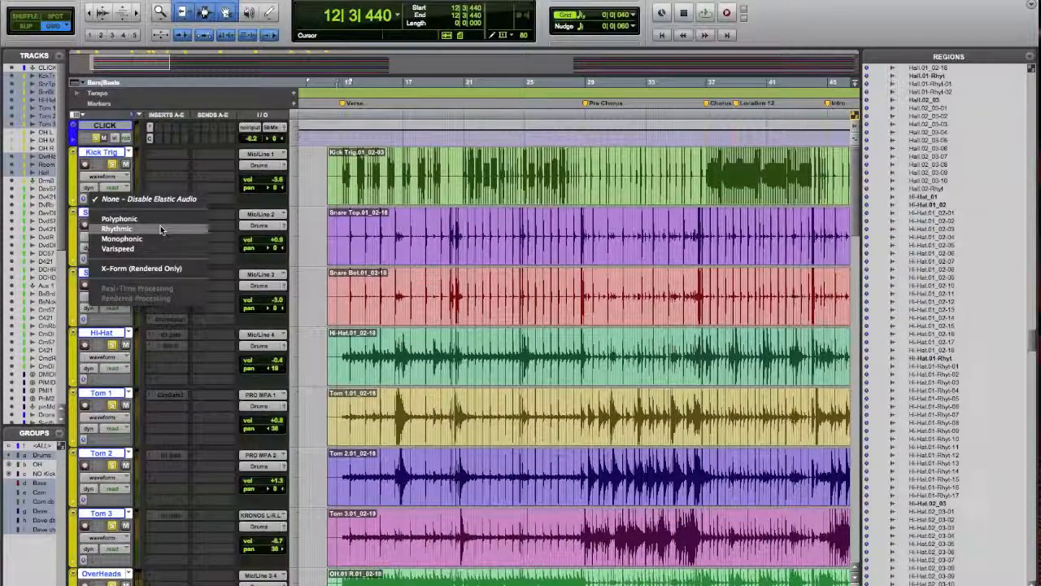
click(161, 228)
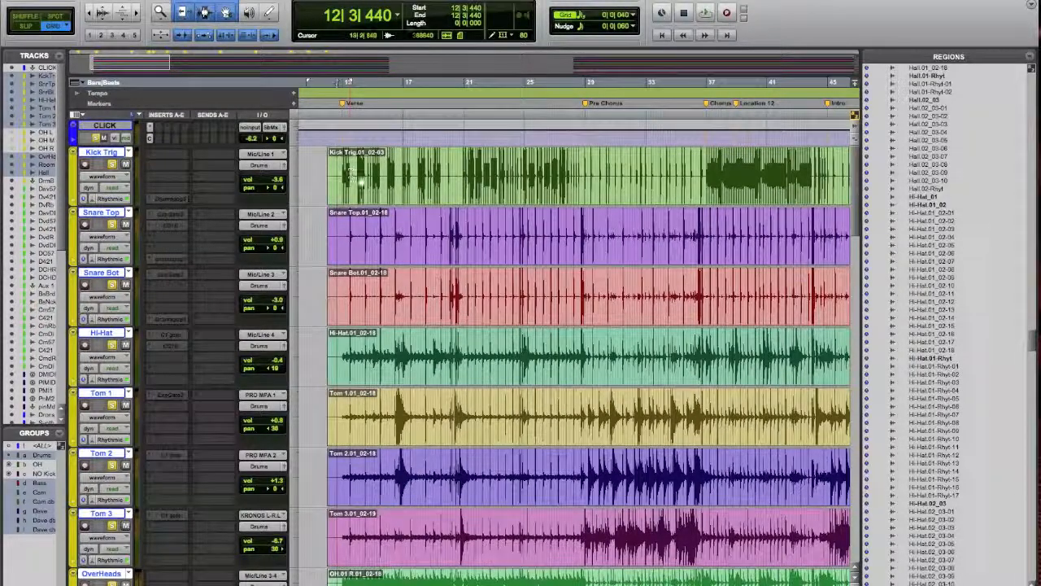
click(118, 180)
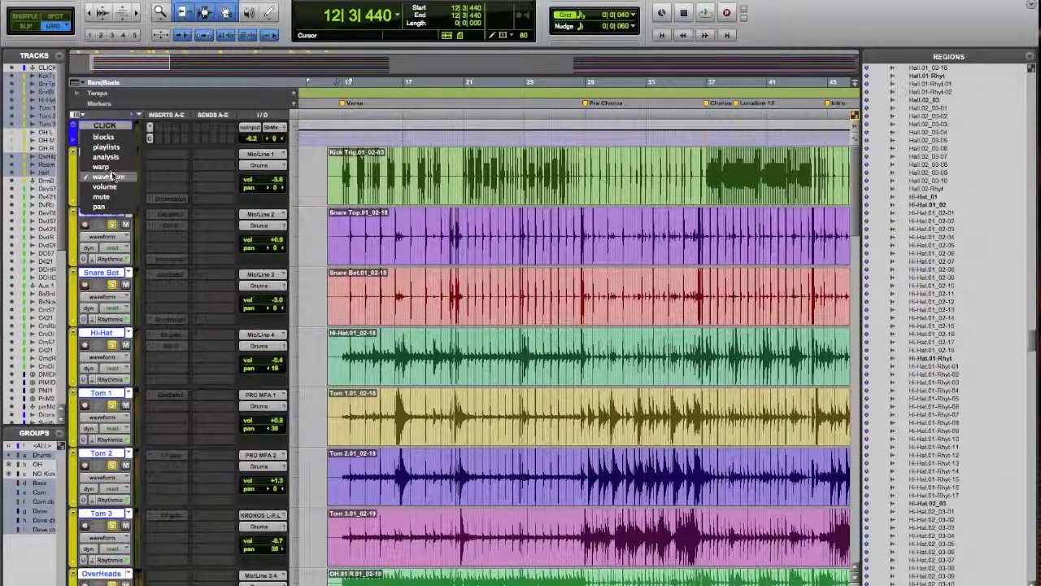
alt+click(106, 167)
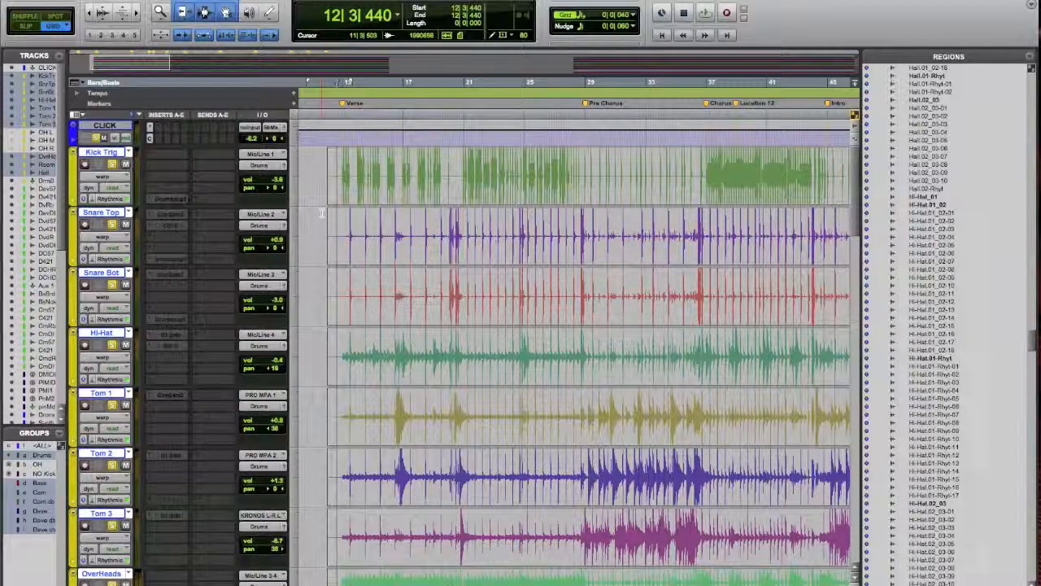
Add a warp marker across the drum tracks at 12|2|400, in the silence before the first verse kick
key(t)
key(t)
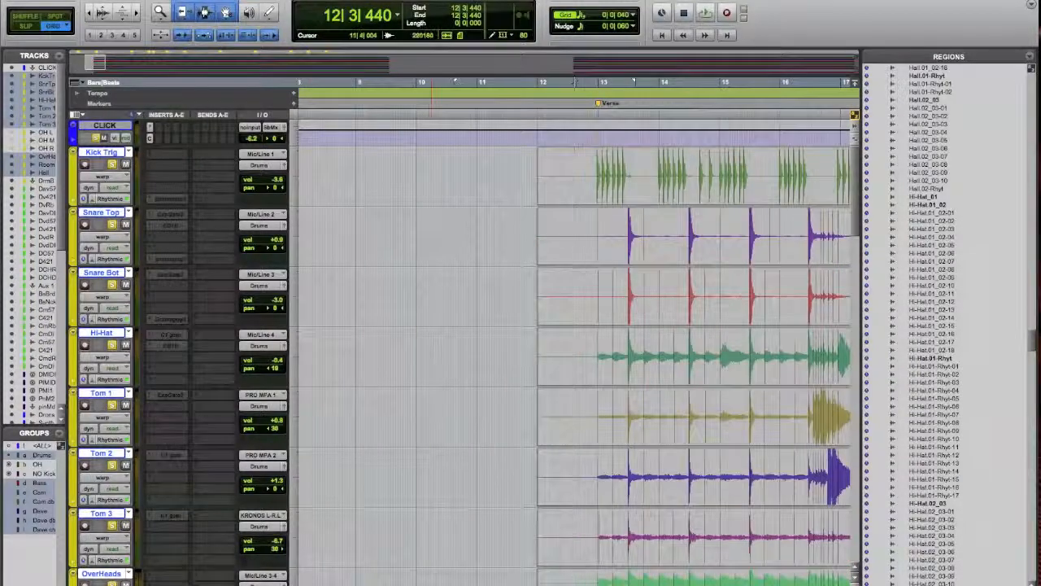
scroll(535, 235, right, 3)
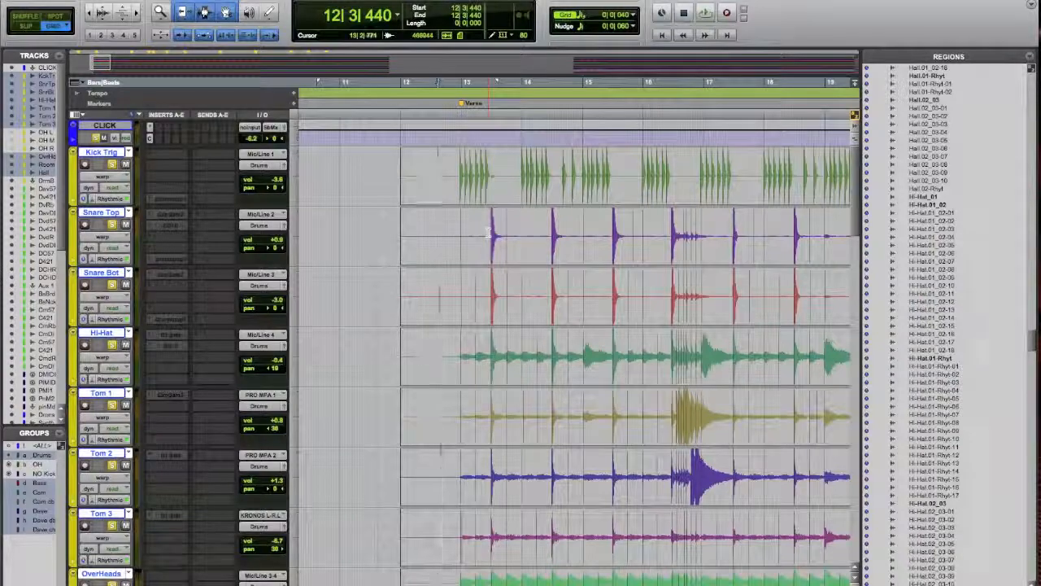
key(t)
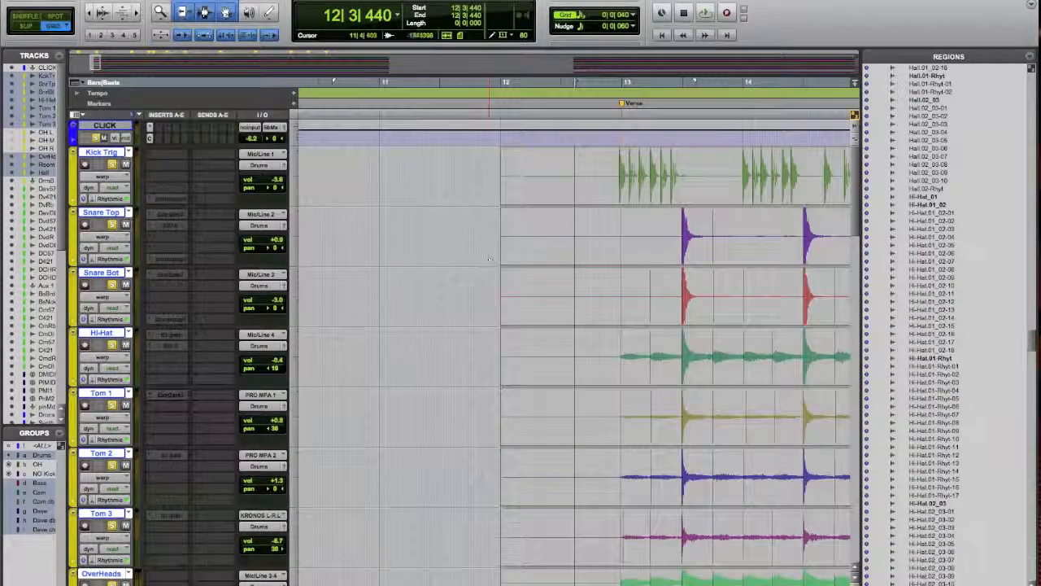
scroll(637, 302, right, 1)
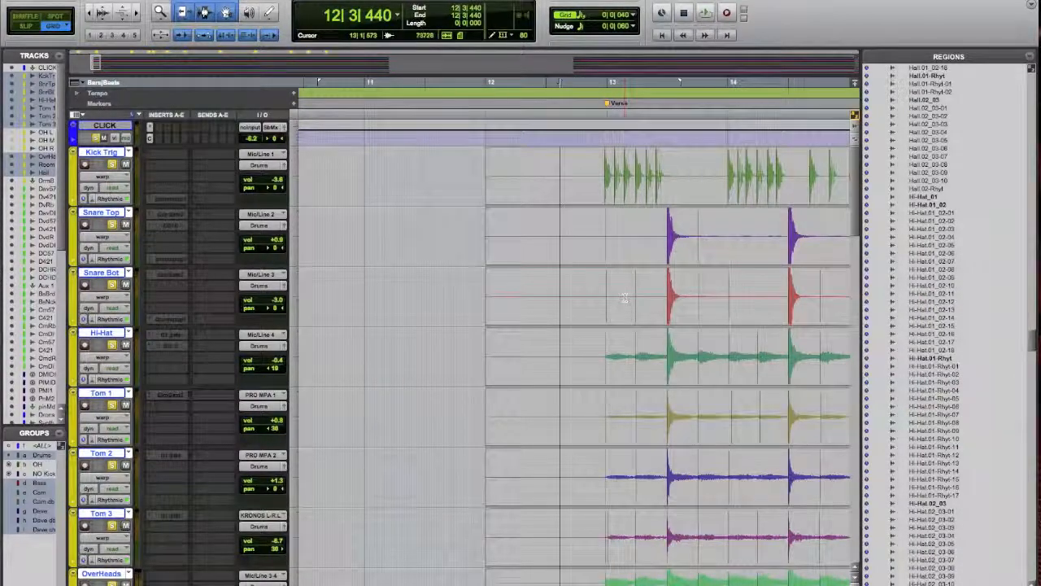
scroll(625, 297, right, 1)
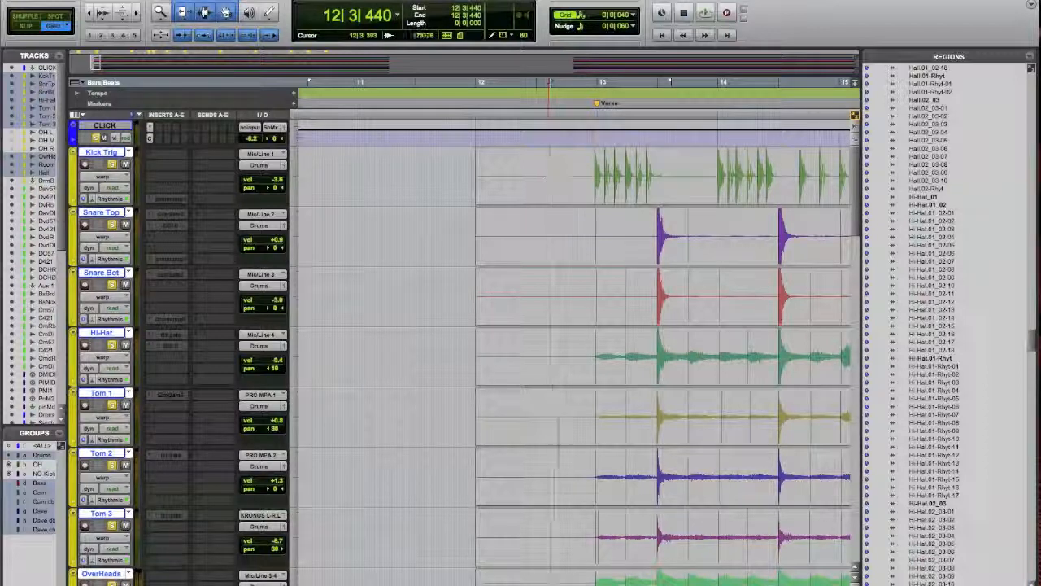
scroll(550, 175, right, 3)
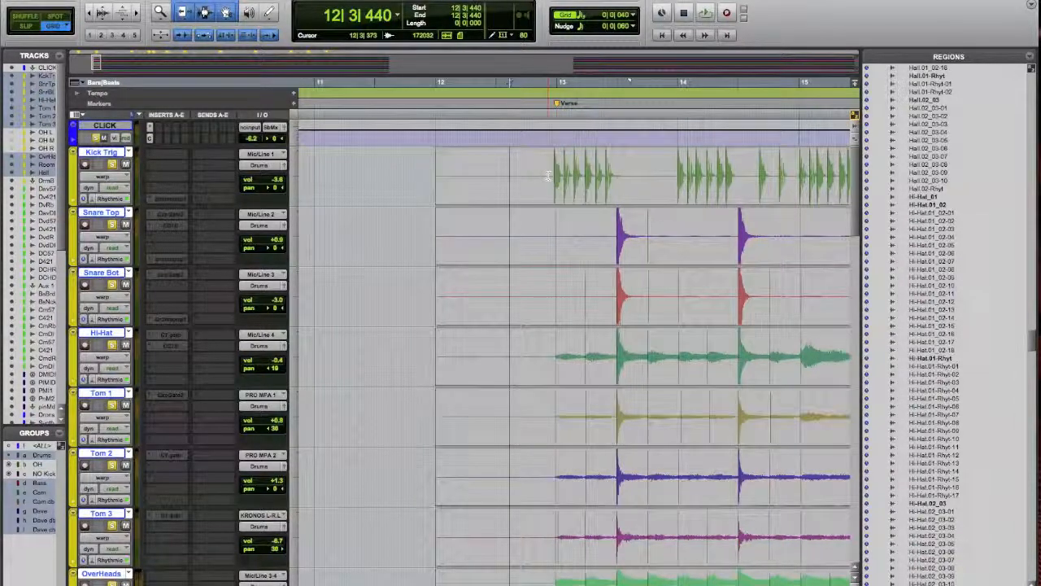
scroll(550, 175, right, 2)
click(453, 169)
right_click(453, 168)
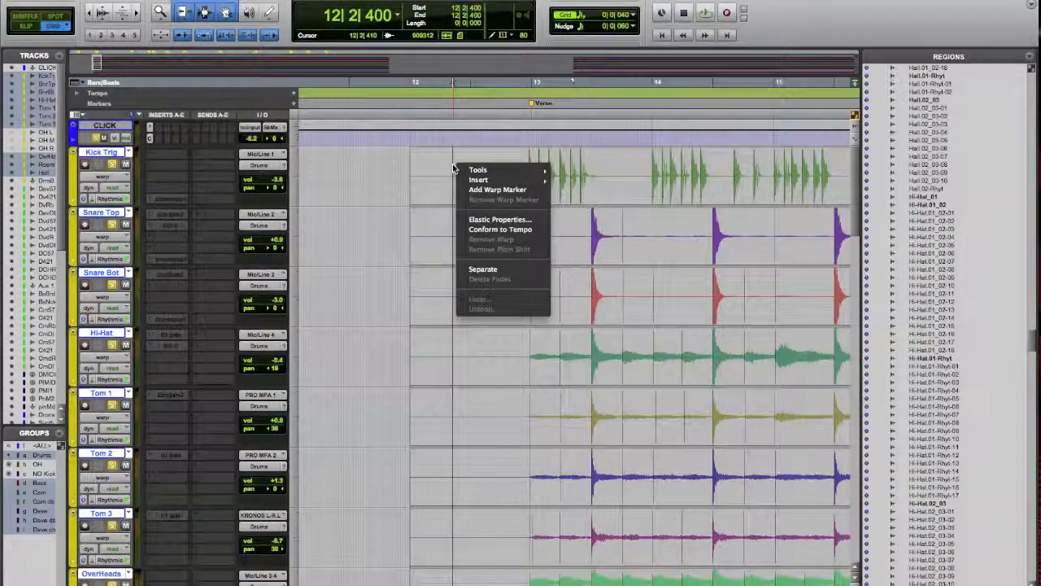
click(519, 192)
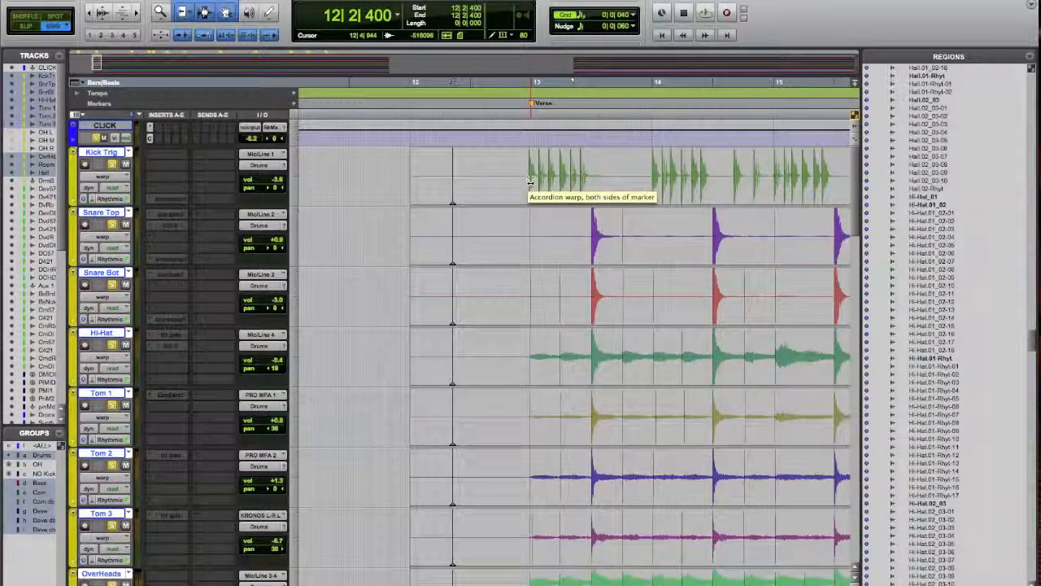
Try an accordion warp that pulls the first verse kick earlier toward the warp marker, audition it, and undo the warp
drag(530, 180, 481, 183)
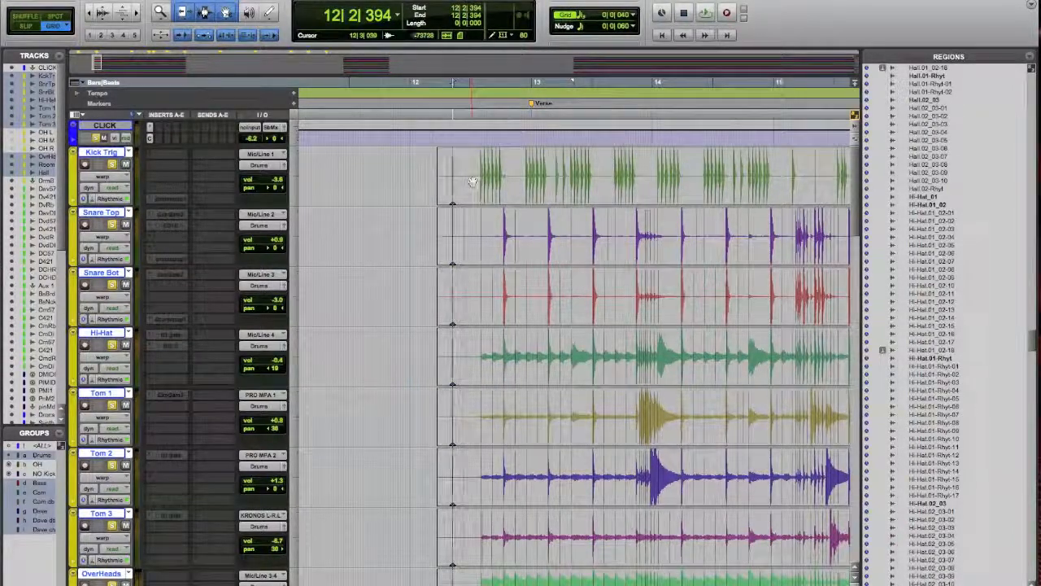
click(471, 176)
key(space)
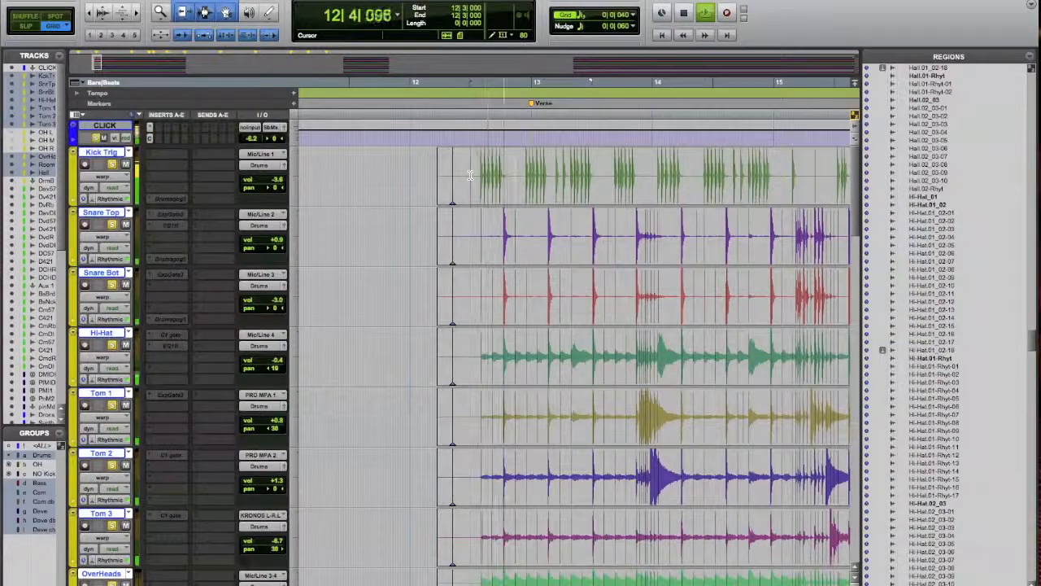
key(space)
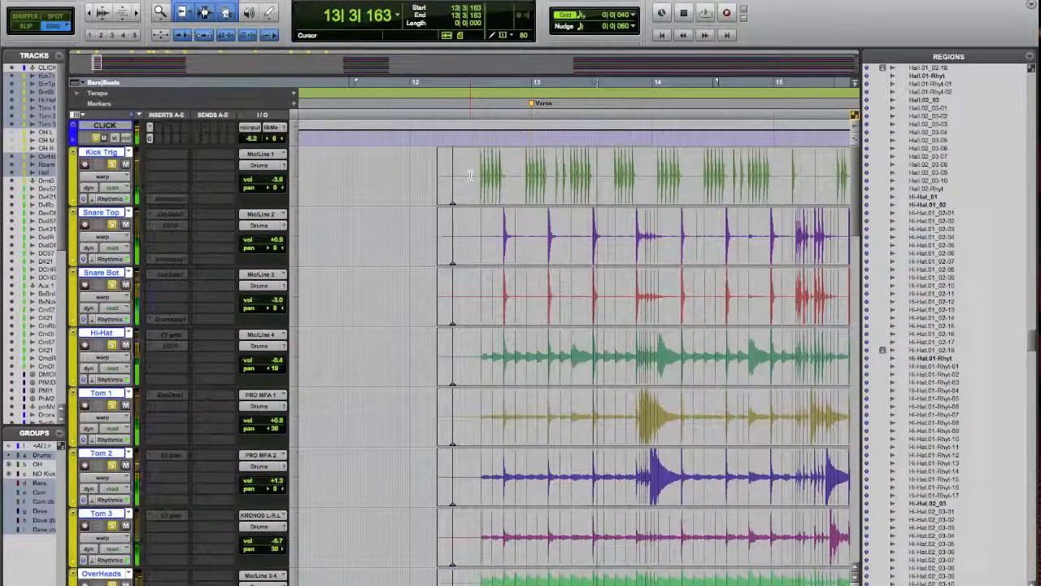
key(super+z)
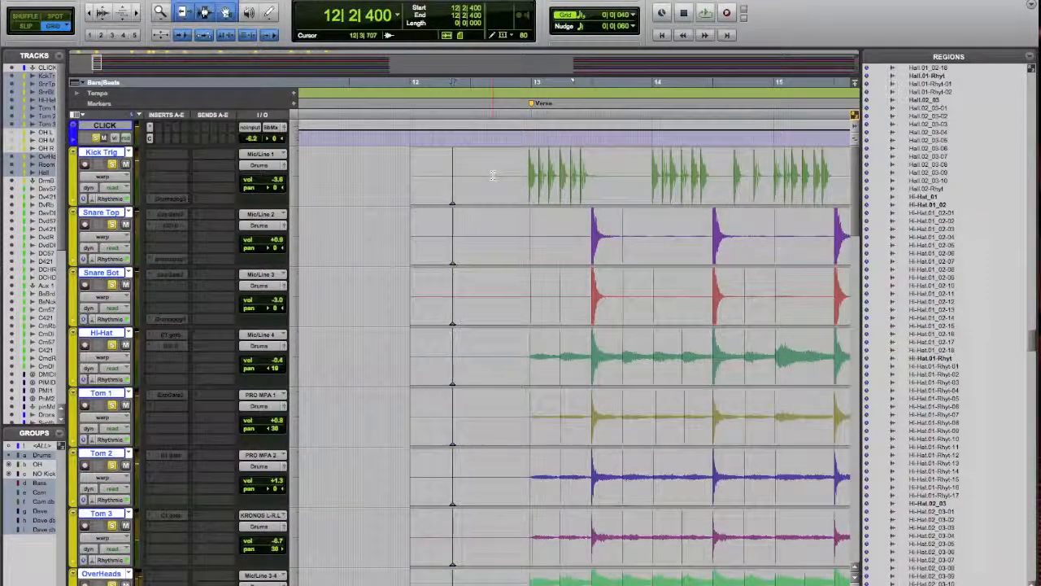
Add warp markers across the drum tracks at 13|4|600, 15|4|440 and 17|3|440
key(super+bracketleft)
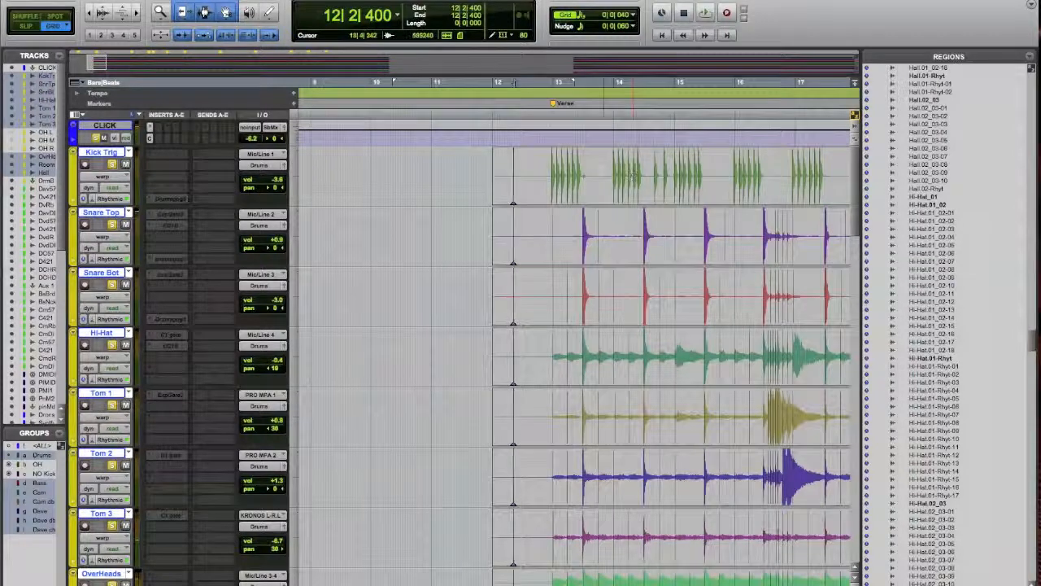
right_click(605, 174)
click(620, 196)
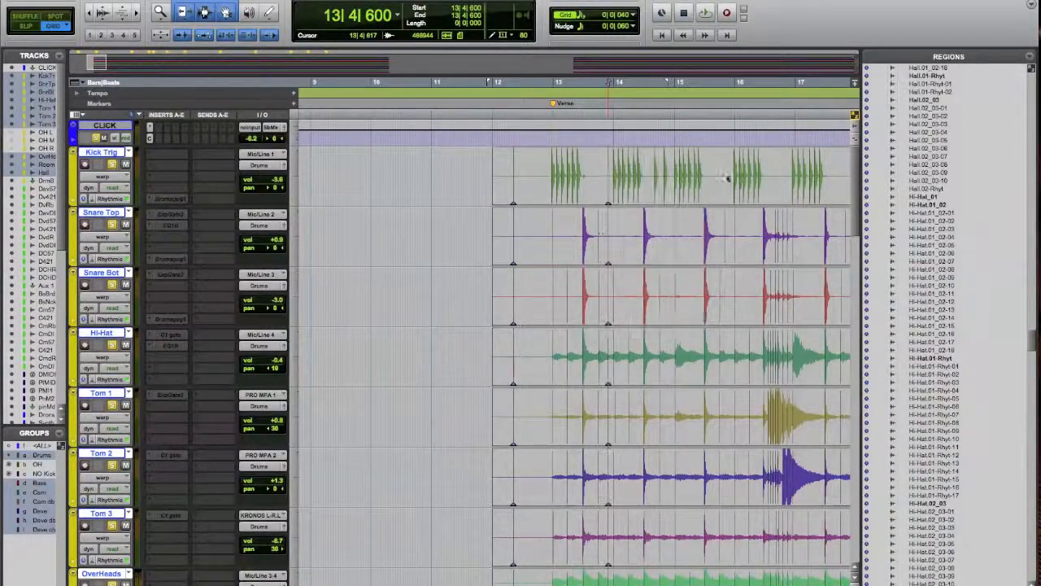
right_click(732, 173)
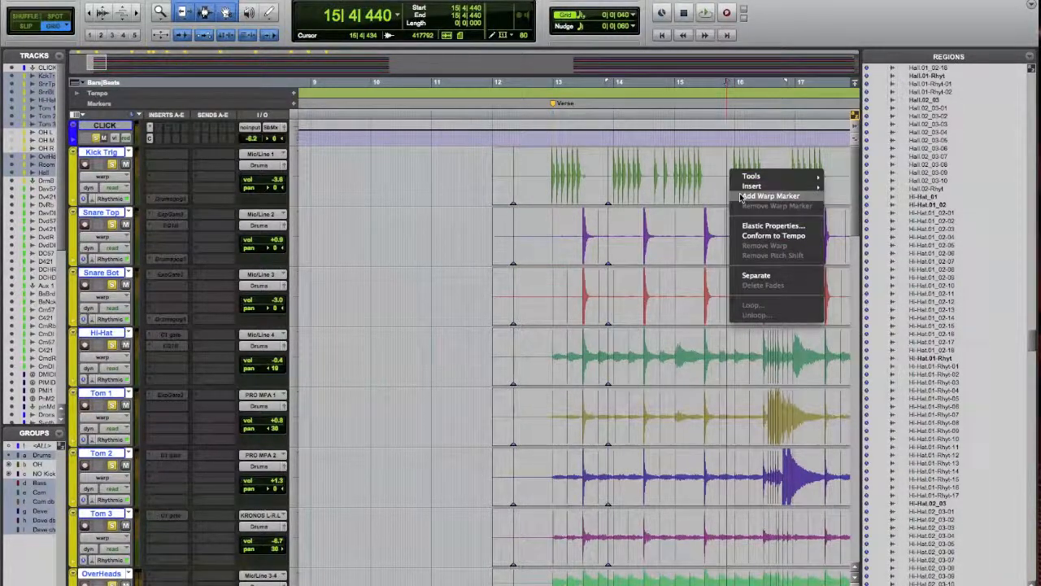
click(752, 195)
scroll(775, 190, right, 3)
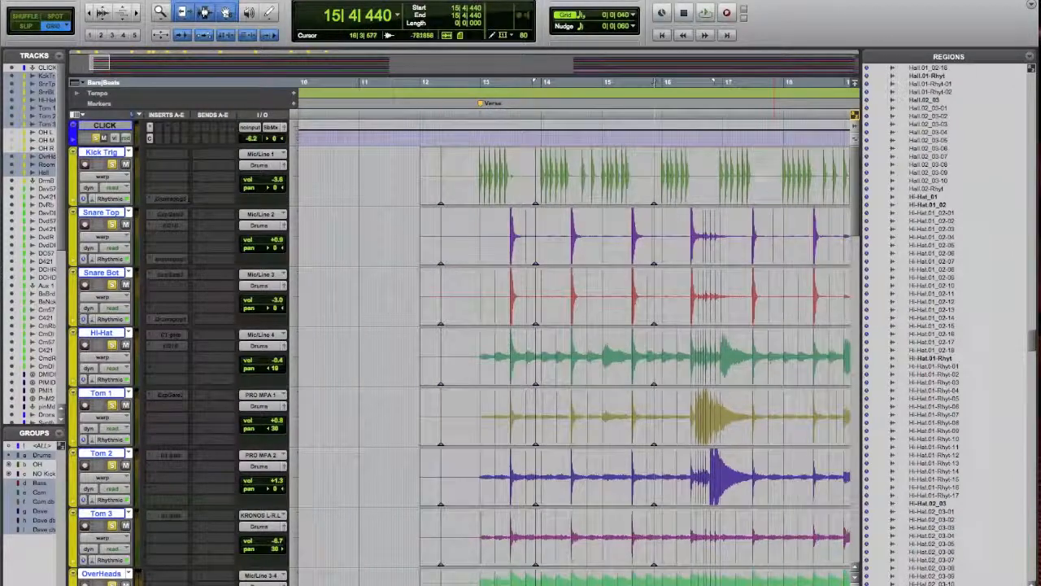
right_click(759, 171)
click(784, 196)
scroll(784, 197, right, 1)
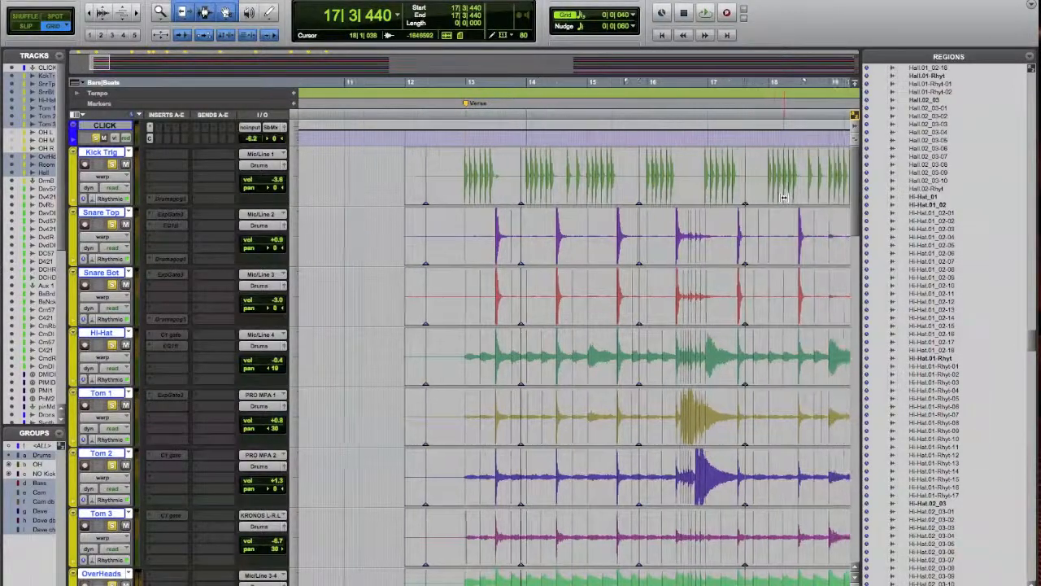
Add warp markers across the drum tracks at 18|3|604 and 19|4|000
scroll(783, 197, right, 1)
right_click(781, 188)
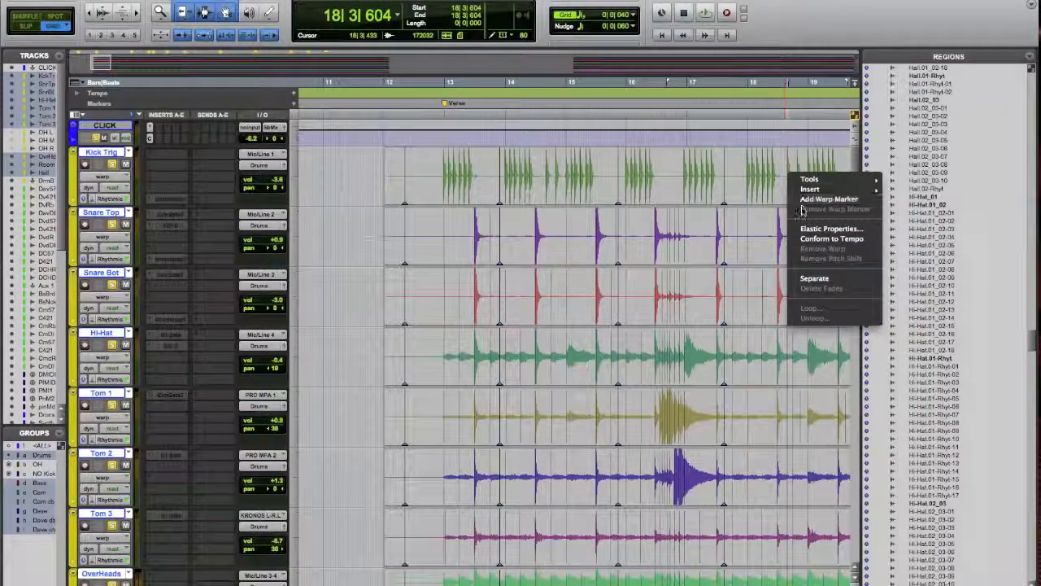
click(801, 200)
scroll(801, 201, right, 1)
scroll(801, 202, right, 3)
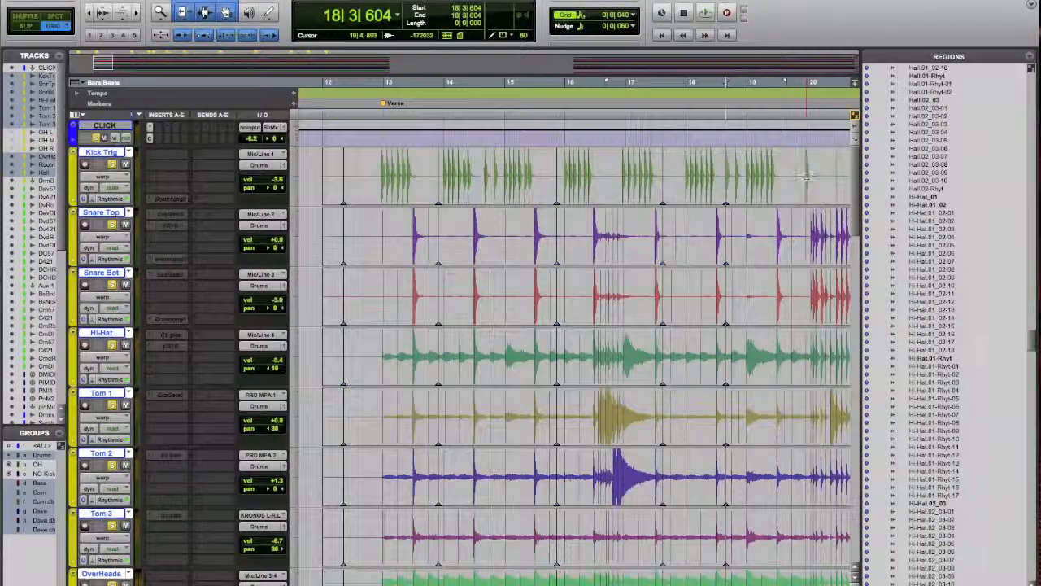
right_click(796, 174)
click(822, 197)
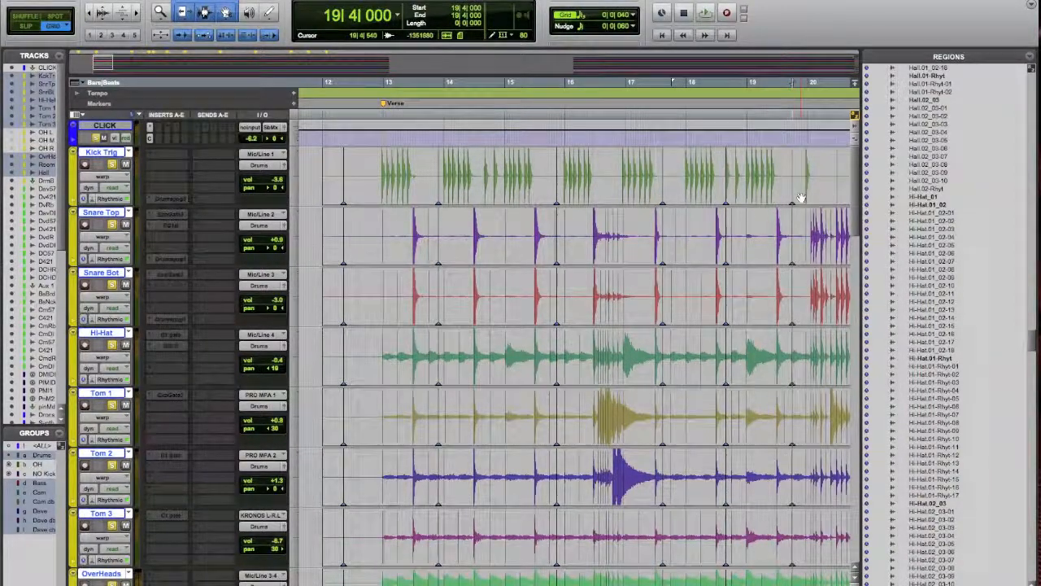
Place the edit cursor at 12|4|400 and examine the first verse kick's timing against the grid up close
click(374, 175)
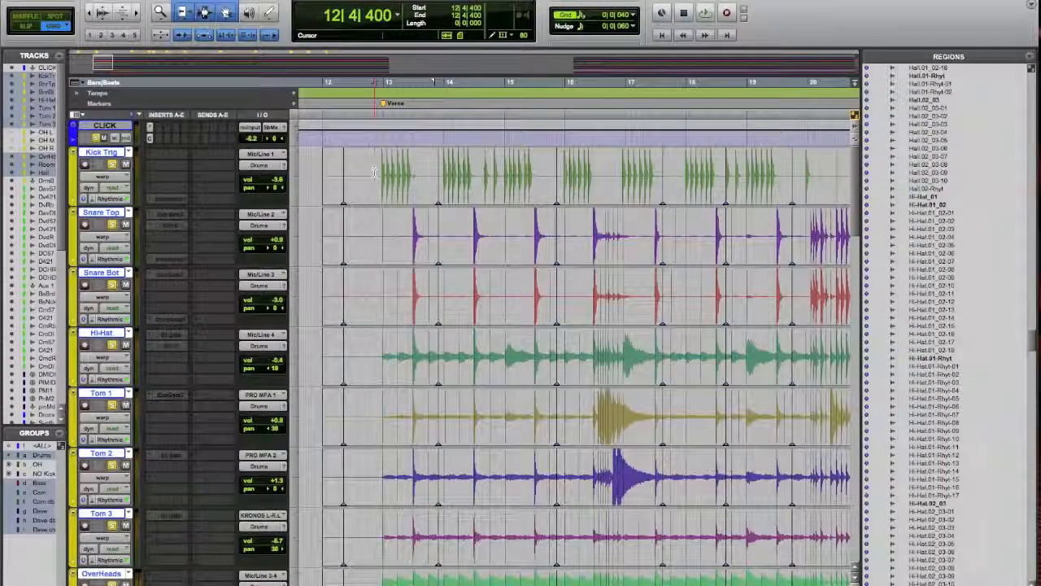
key(t)
key(t)
key(t)
key(t)
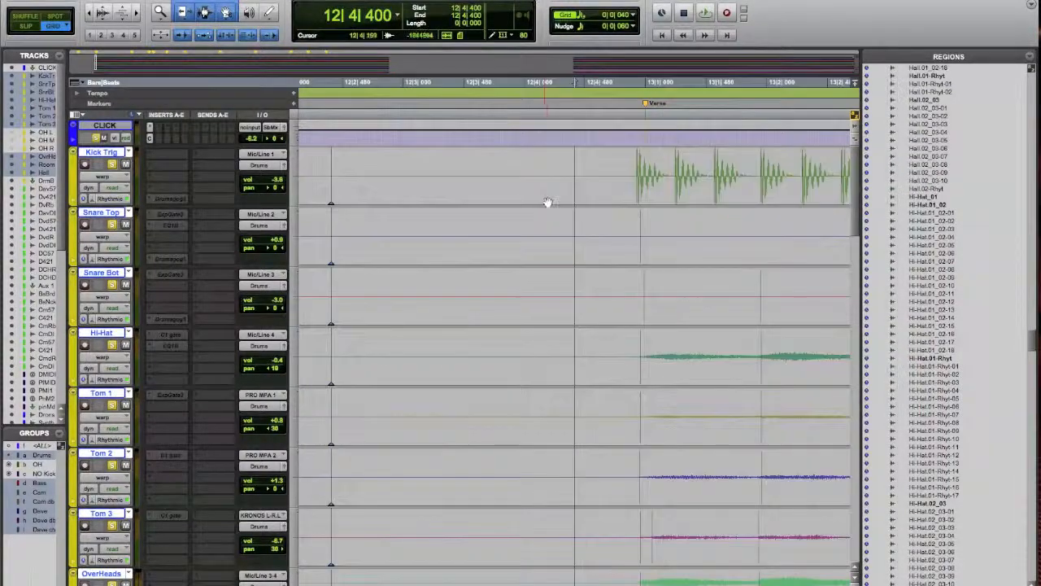
scroll(546, 219, right, 5)
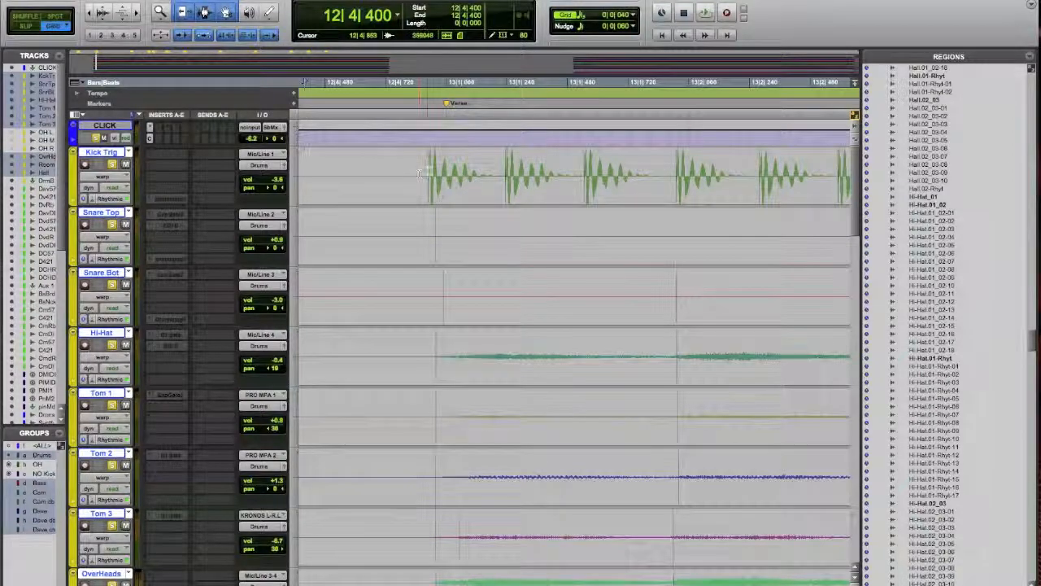
Play the drums from 12|4|280 through the opening verse bars to about bar 21
key(r)
key(r)
key(r)
key(r)
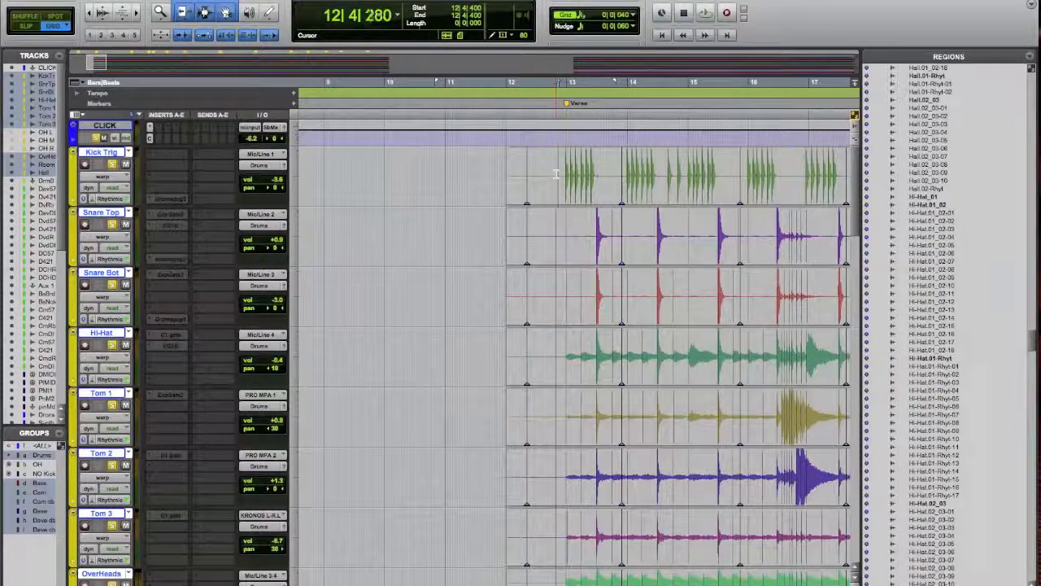
key(space)
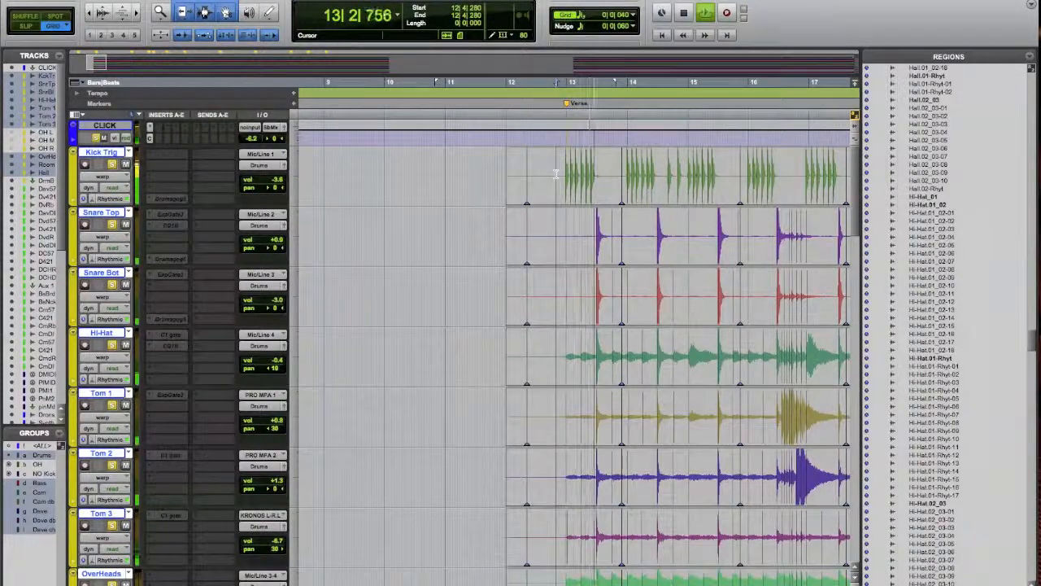
key(r)
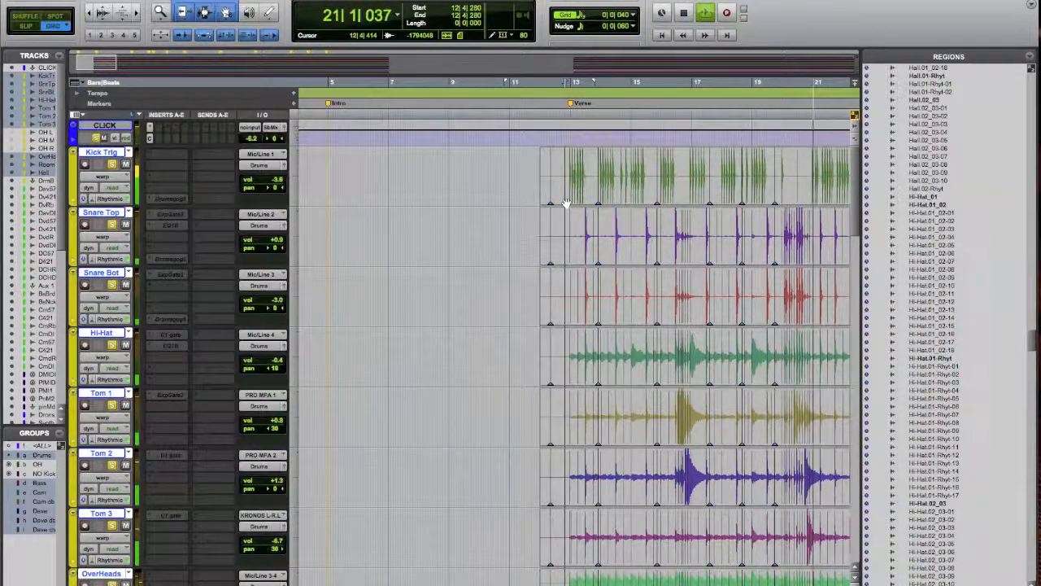
key(space)
Place the edit cursor at 12|4|720 and examine the first verse kick against the grid and surrounding warp markers up close
click(569, 215)
key(t)
key(t)
key(t)
key(t)
key(t)
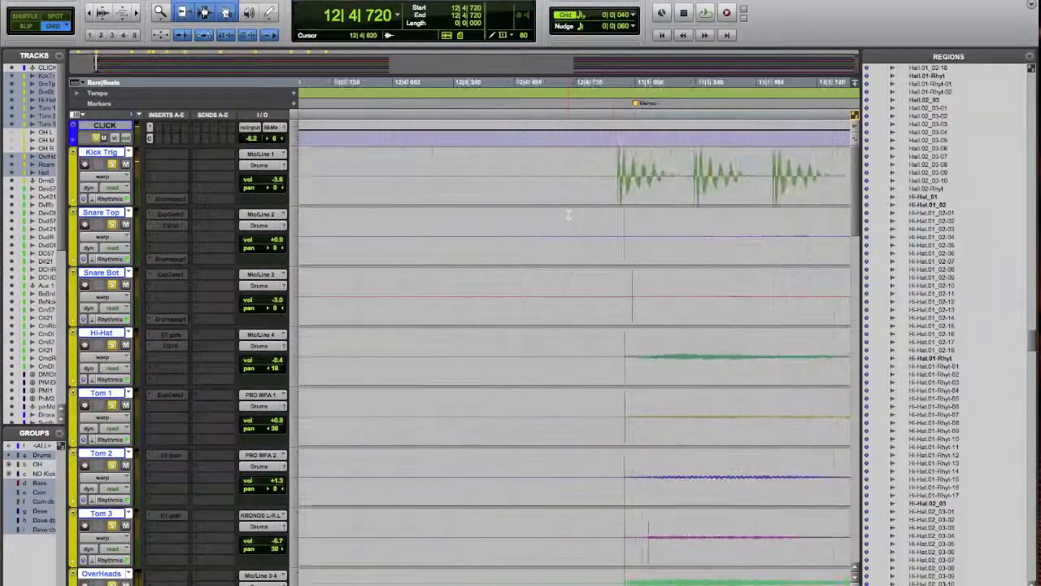
scroll(569, 215, right, 2)
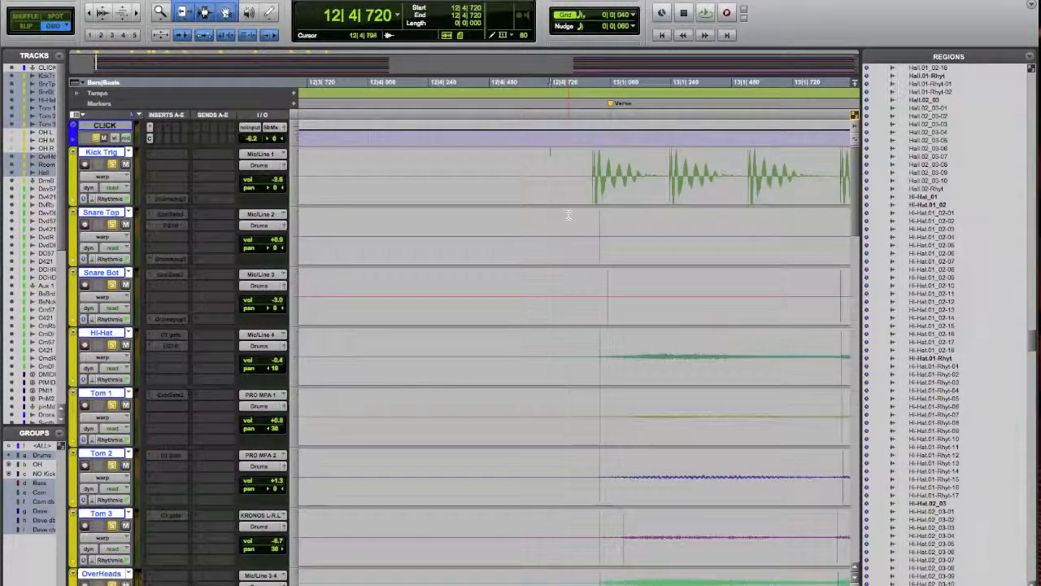
key(r)
scroll(568, 216, down, 1)
scroll(569, 218, left, 2)
scroll(569, 218, left, 1)
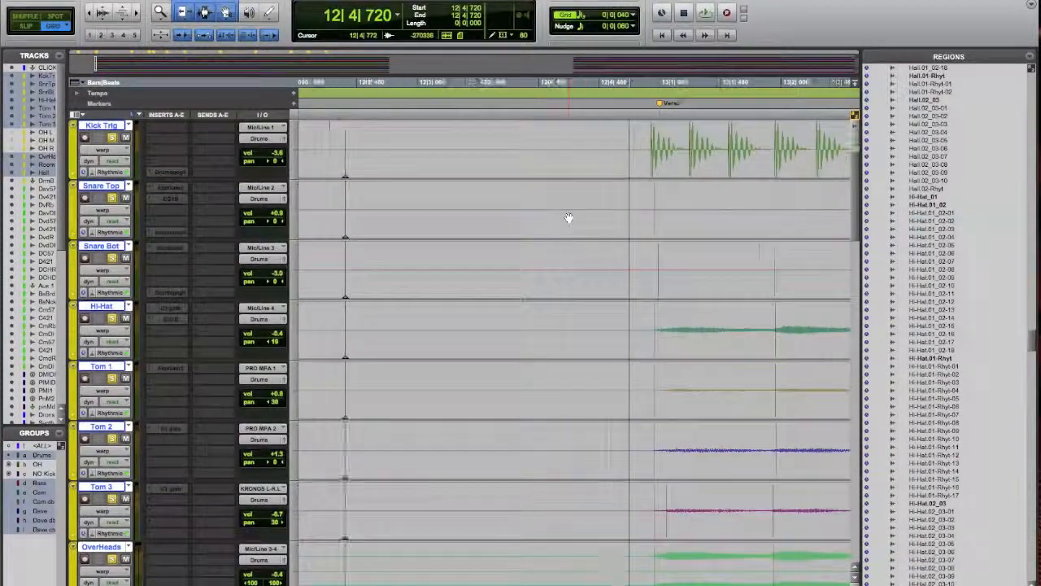
Warp the first verse kick near the bar 13 downbeat and the snare hit at 13|3 across all drum tracks
scroll(569, 218, up, 1)
scroll(567, 220, down, 1)
scroll(567, 218, up, 1)
scroll(568, 217, right, 2)
key(r)
key(r)
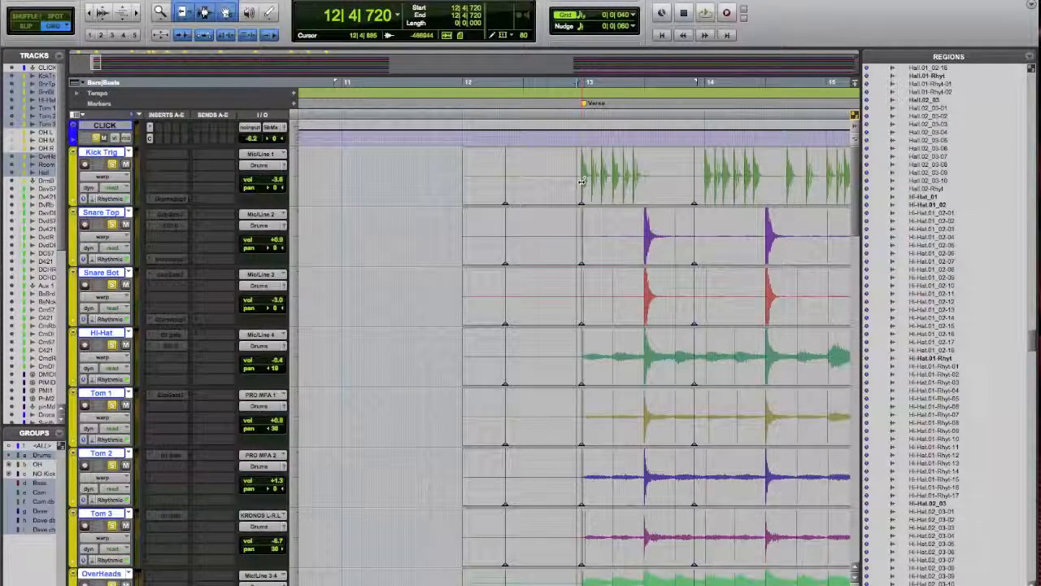
click(583, 180)
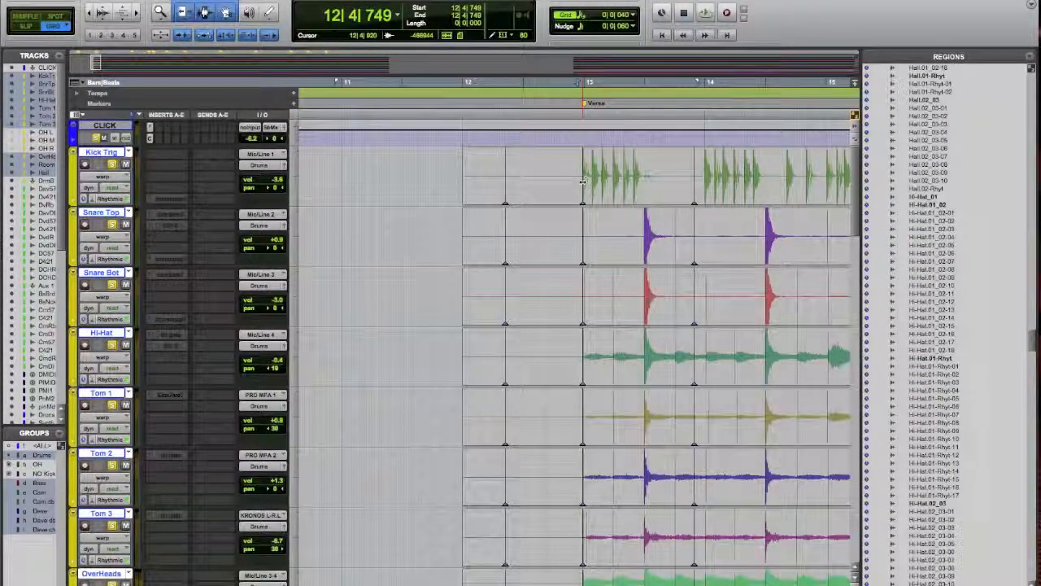
key(super+bracketright)
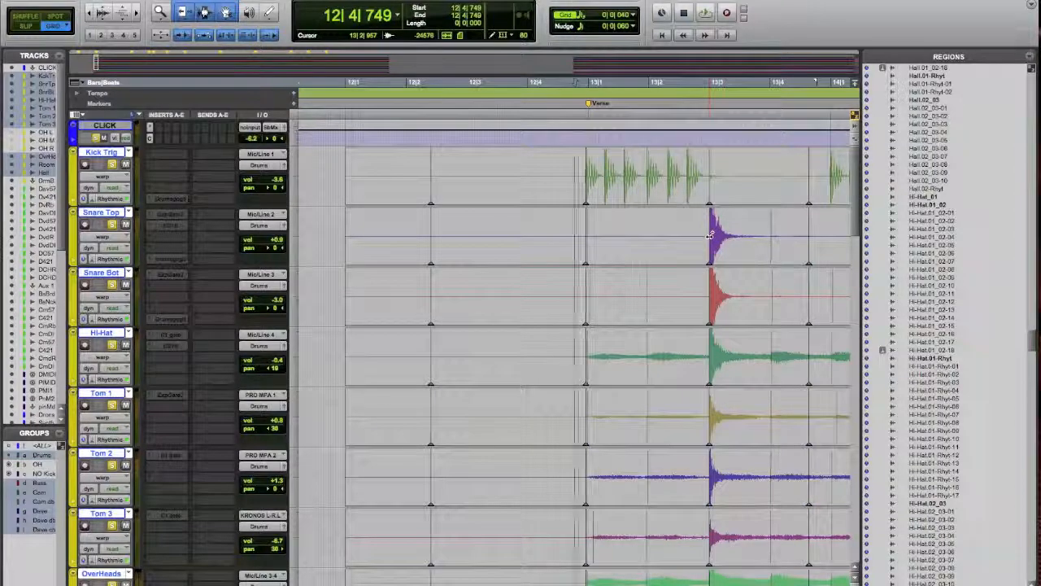
Warp the kick to 14|1|000, the snare to 14|3|000 and the next kick to 15|1|000 across the drum tracks
scroll(721, 298, right, 5)
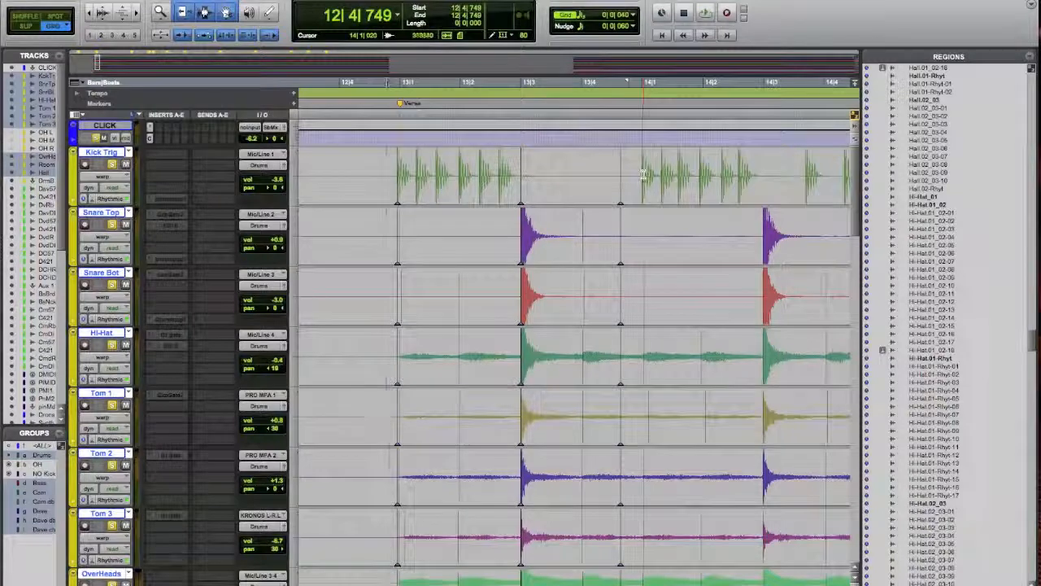
ctrl+click(643, 176)
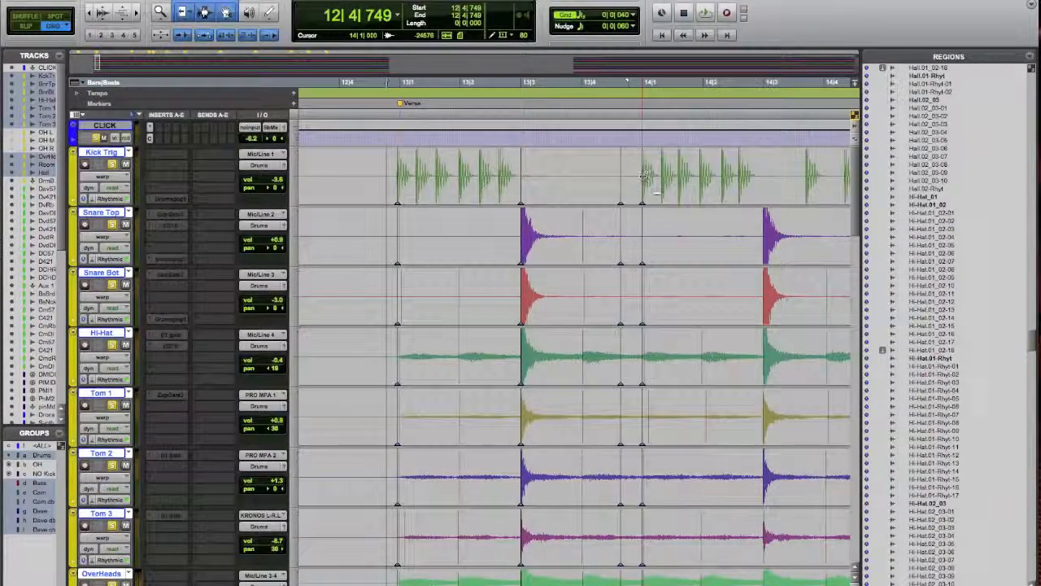
ctrl+click(765, 237)
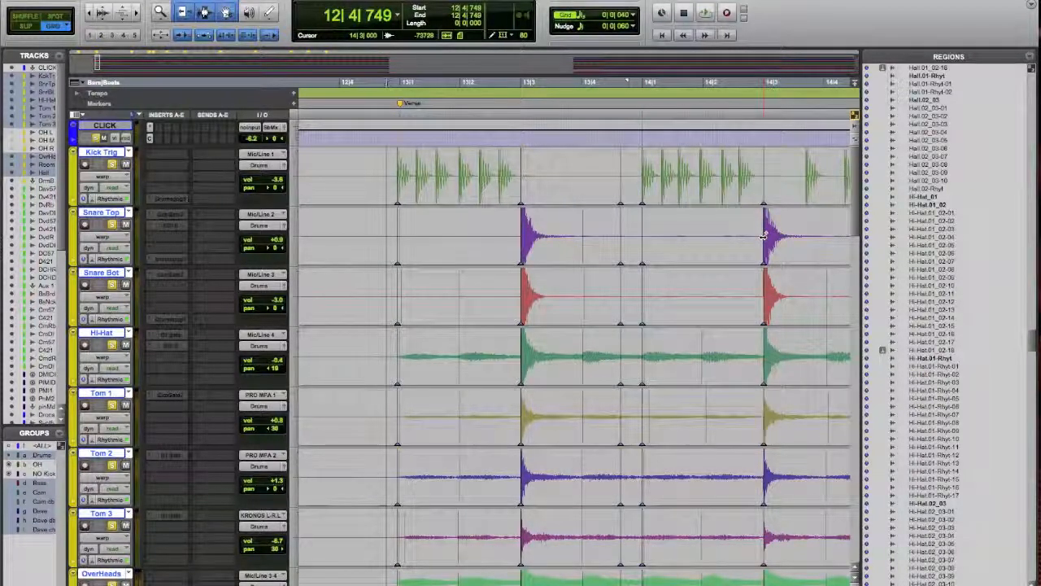
scroll(769, 265, right, 5)
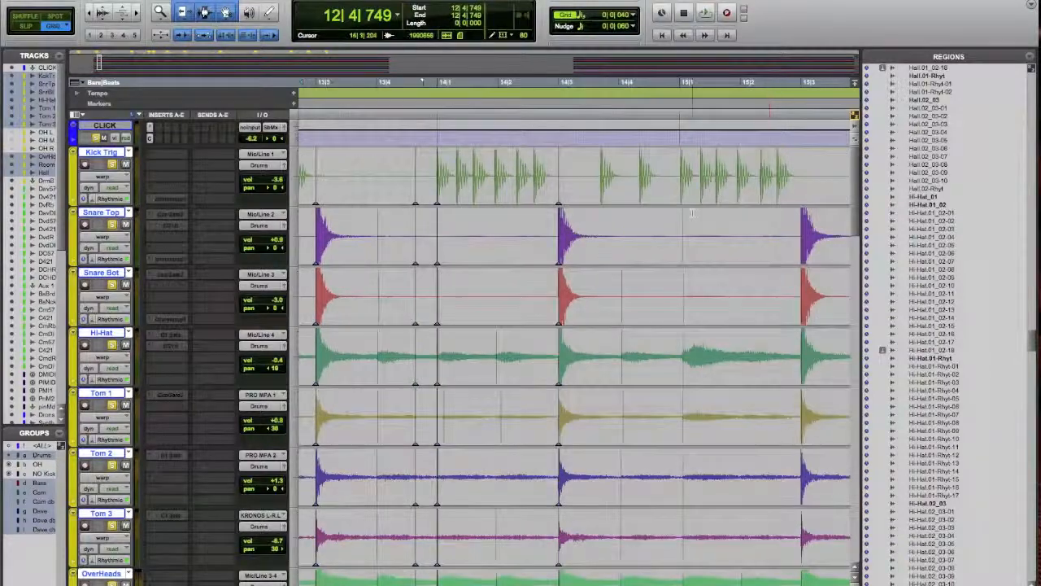
ctrl+click(680, 176)
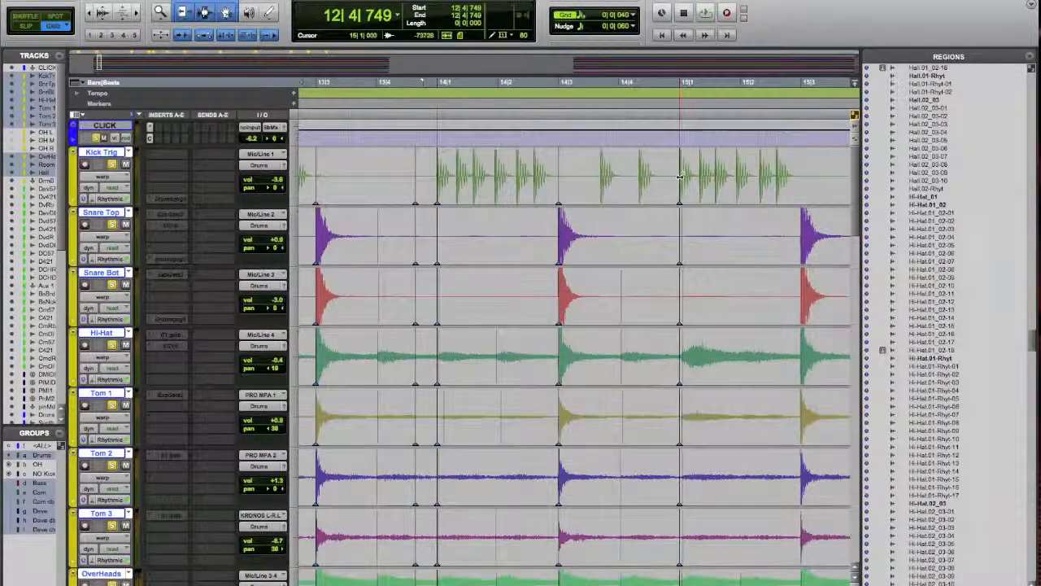
Align the snare at 15|3, the kick at 16|1 and the snare at 16|3 to the grid with warp markers
scroll(699, 258, right, 5)
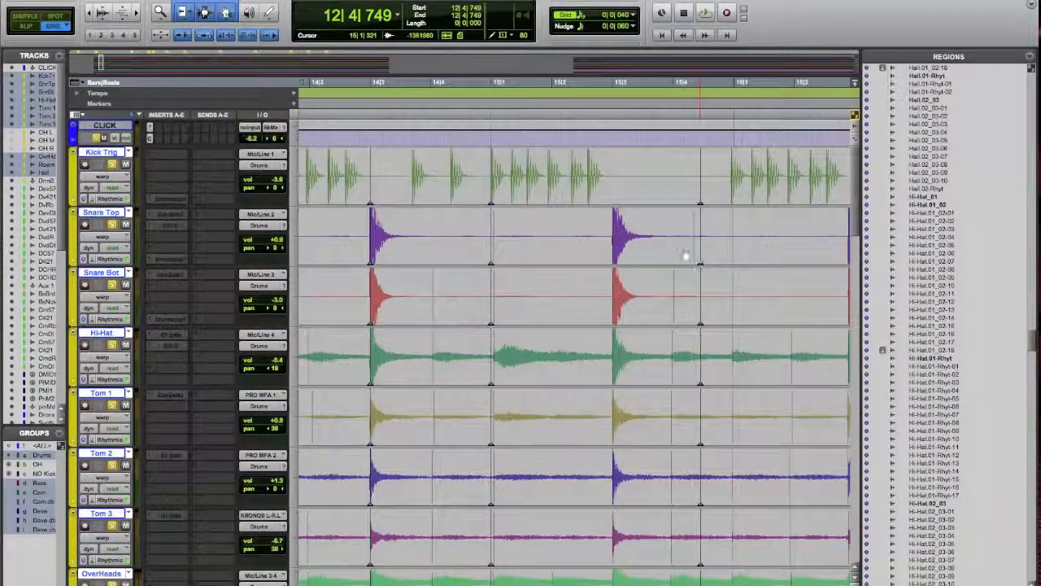
ctrl+click(616, 235)
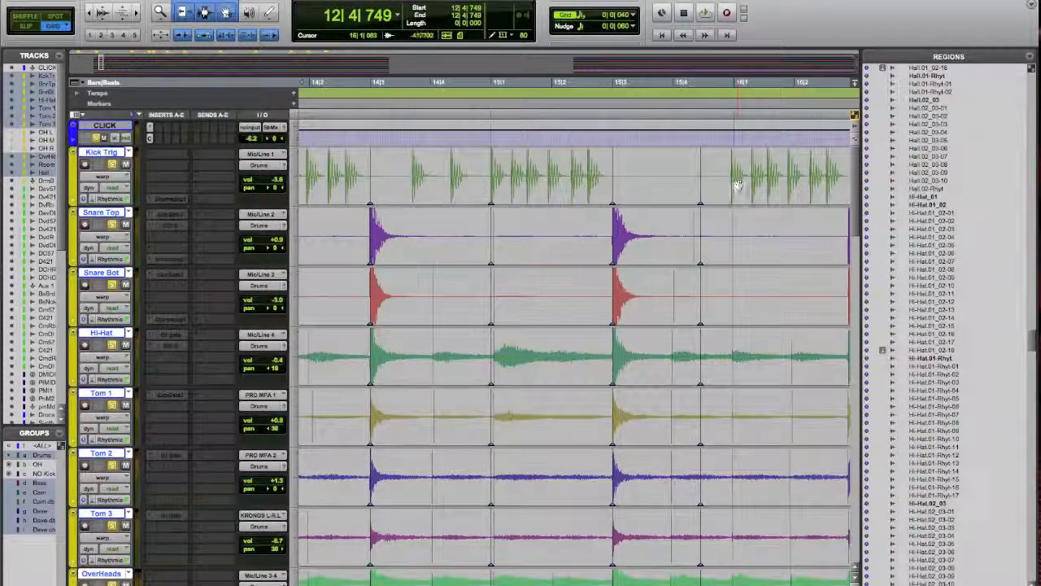
ctrl+click(734, 177)
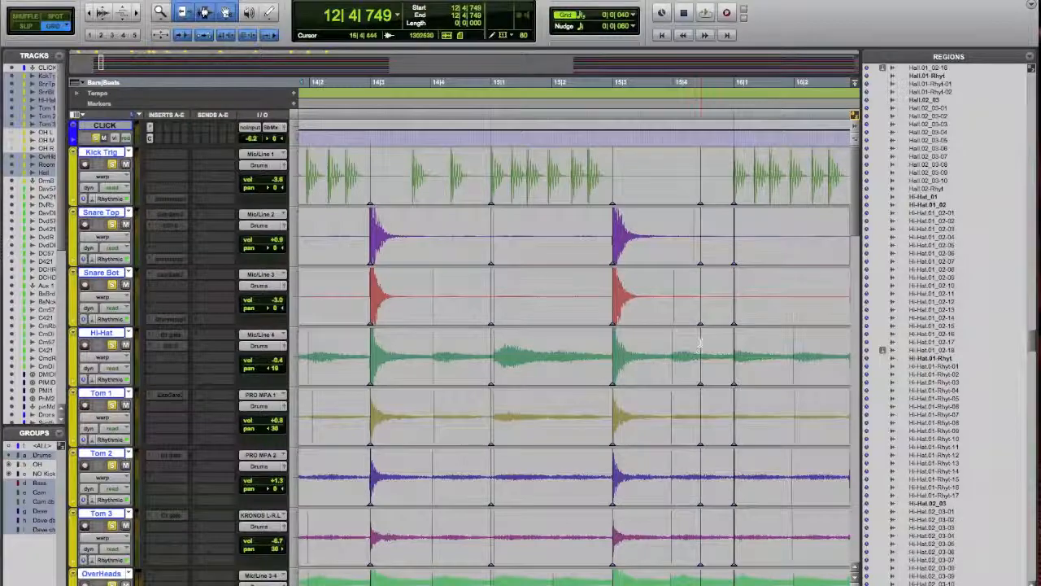
scroll(700, 341, right, 5)
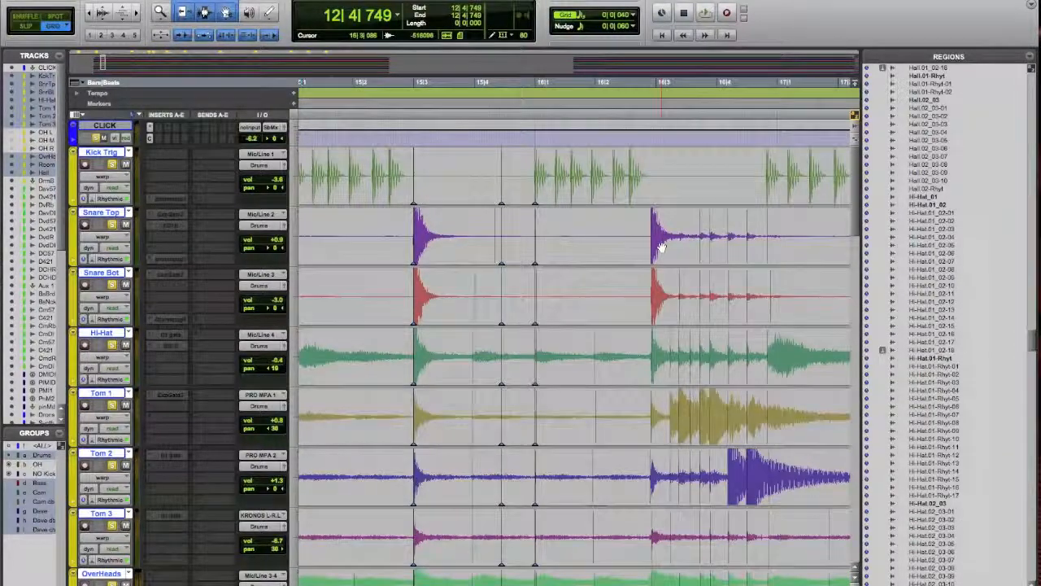
drag(653, 237, 656, 237)
Warp the kick after the tom fill to 17|1|000, then warp the snare at 17|3 and the bar 18 downbeat kick
scroll(649, 250, right, 5)
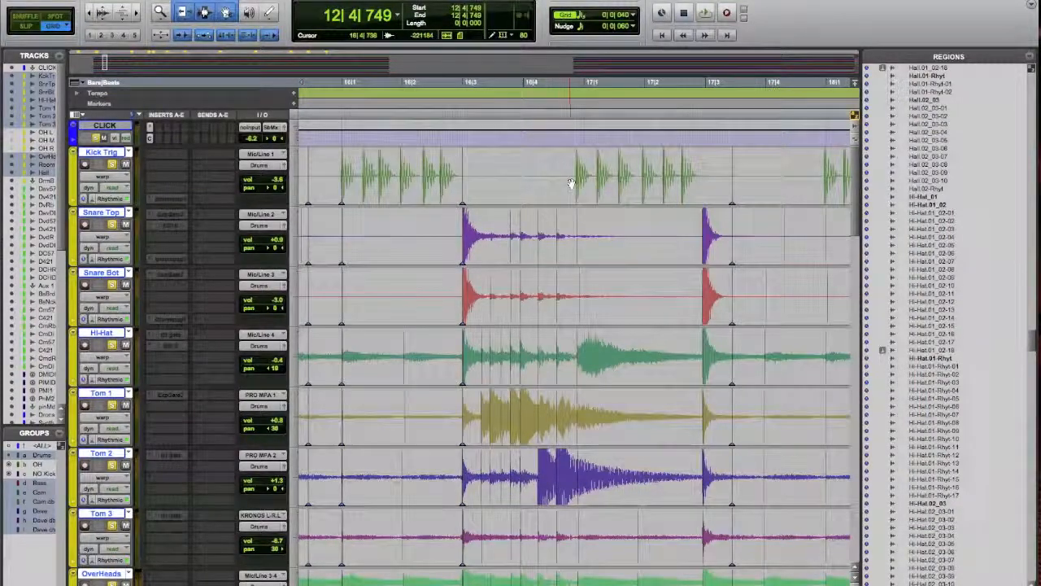
drag(576, 175, 583, 175)
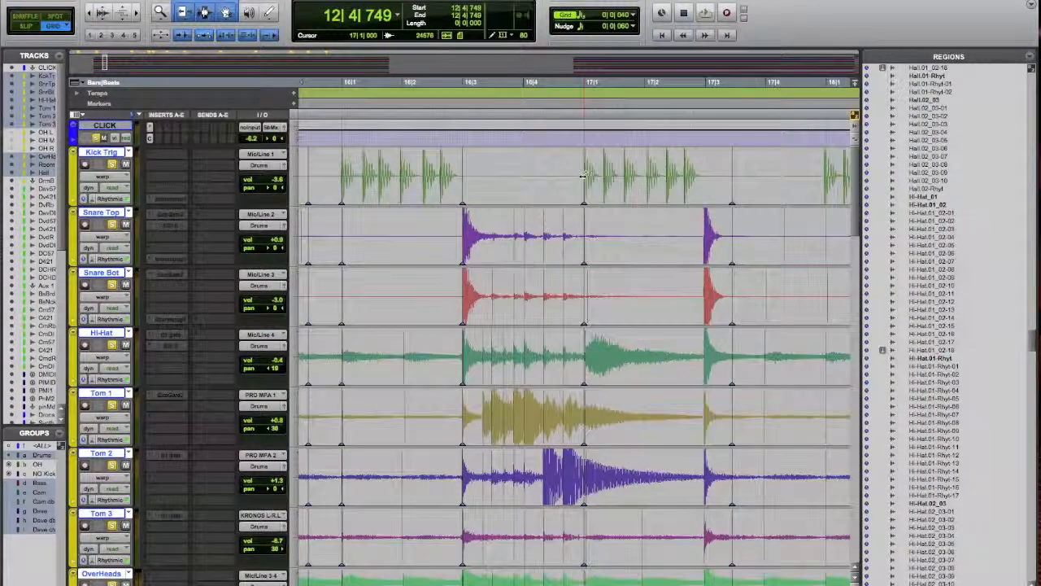
scroll(640, 208, right, 4)
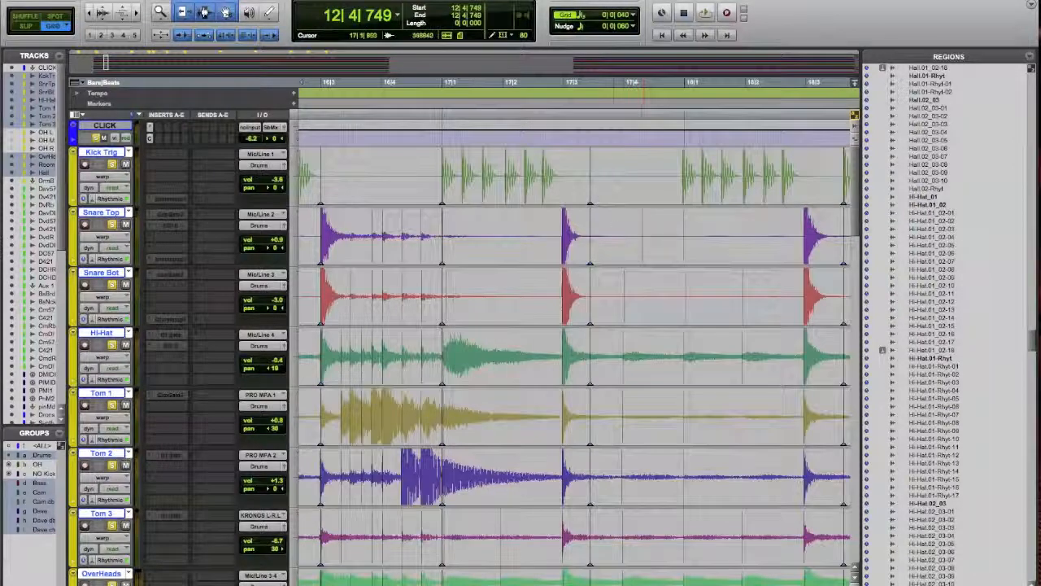
drag(565, 236, 567, 236)
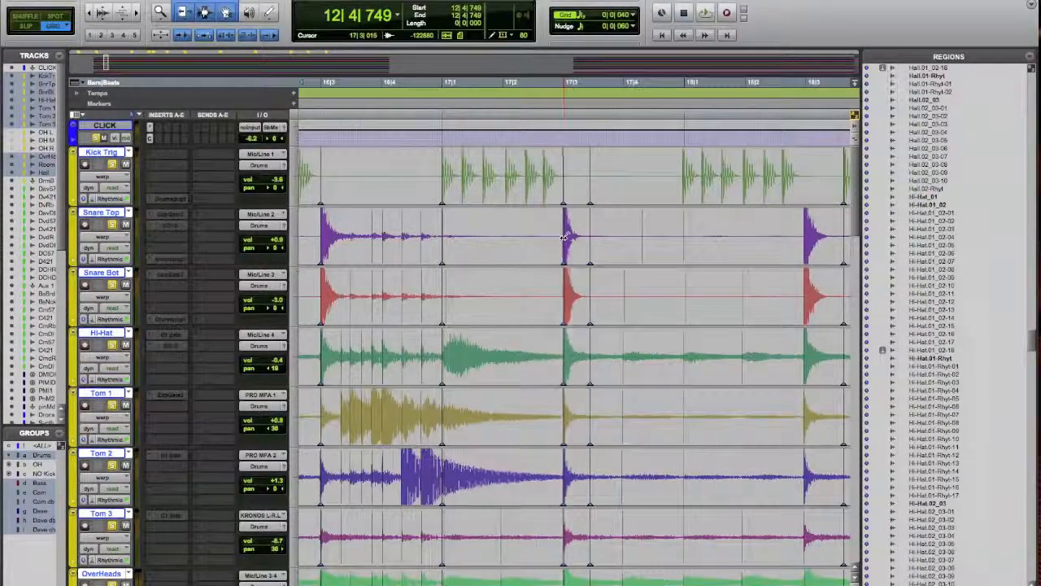
click(684, 175)
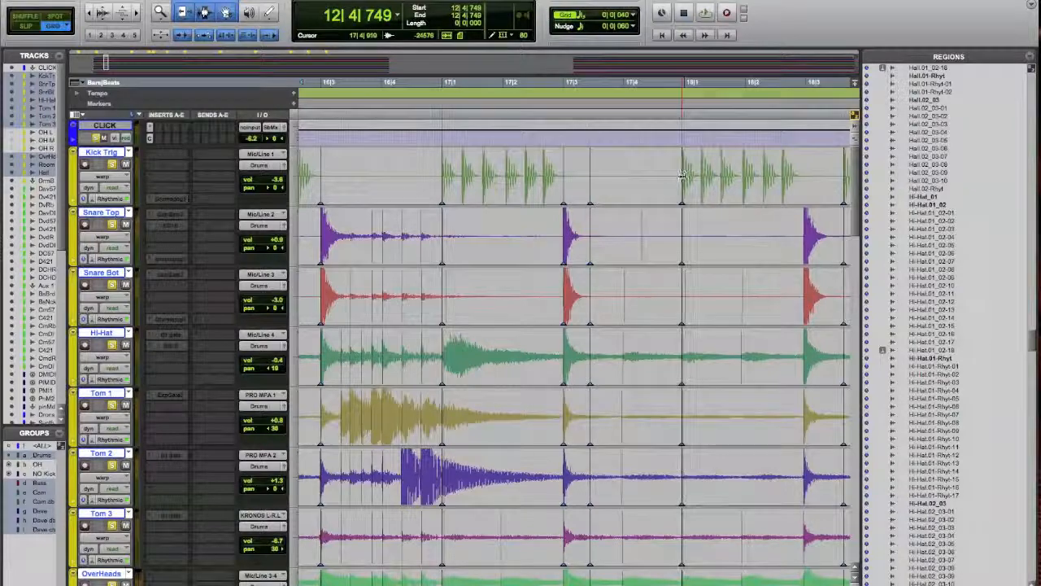
Align the snare at 18|3, the kick at 19|1 and the snare at 19|3 to the grid with warp markers
scroll(694, 269, right, 8)
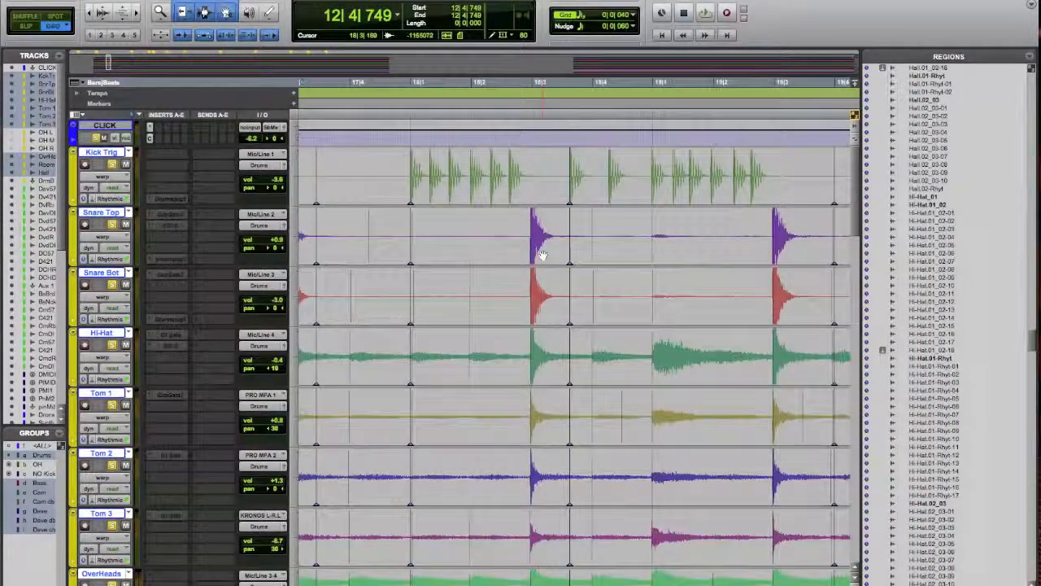
drag(531, 239, 534, 239)
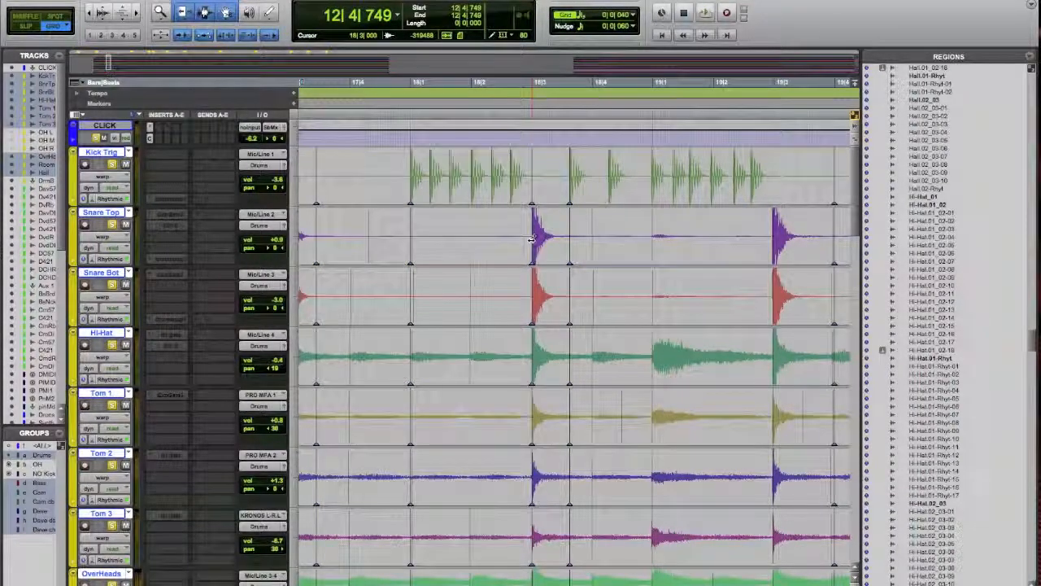
click(652, 175)
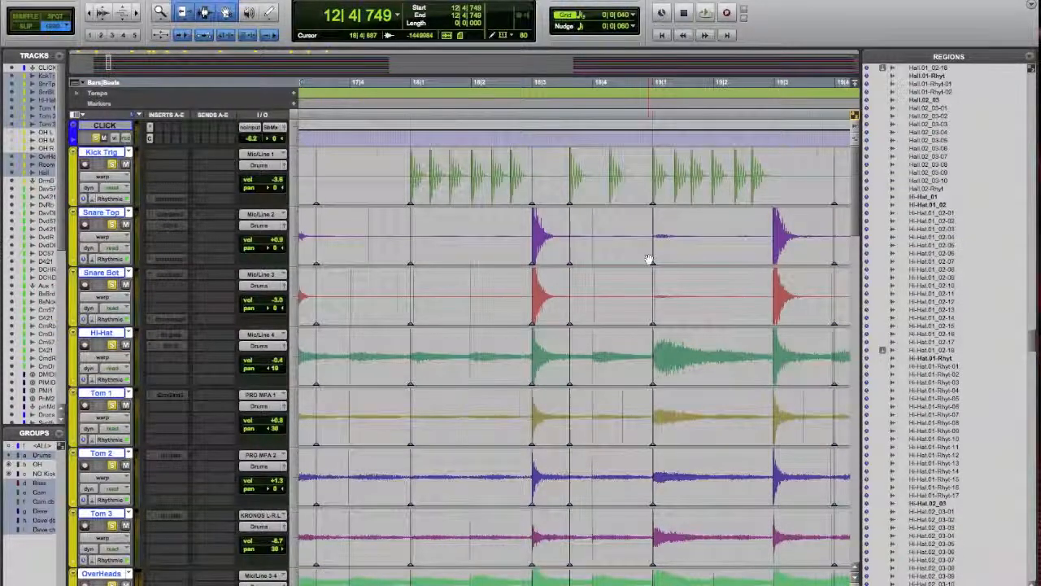
scroll(648, 258, right, 5)
click(591, 238)
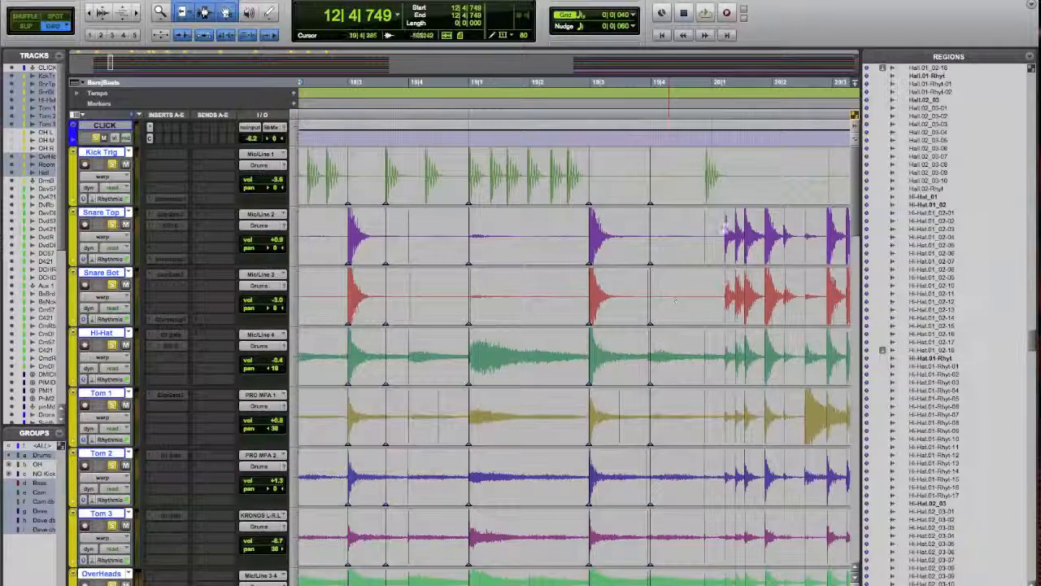
Add a warp marker across the drum tracks at 21|1|840, after the fill in bar 20
mouse_move(709, 180)
mouse_down()
mouse_move(722, 176)
mouse_move(710, 181)
mouse_up()
scroll(709, 187, right, 2)
key(r)
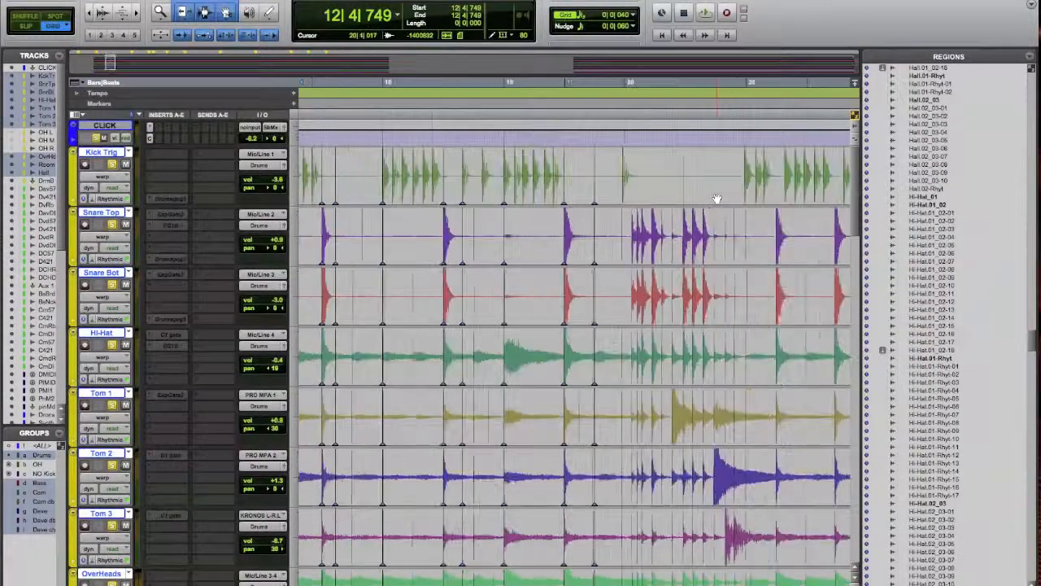
right_click(772, 170)
click(794, 191)
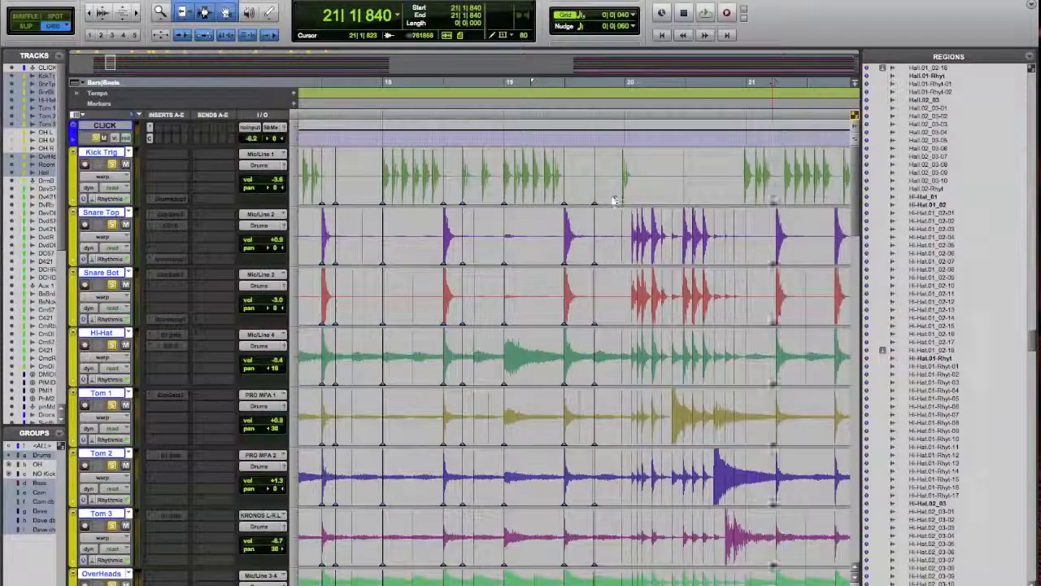
Warp the kick before the fill to 20|1|000, the snare to 20|3 and the kick after the fill to the bar 21 downbeat
drag(622, 178, 627, 177)
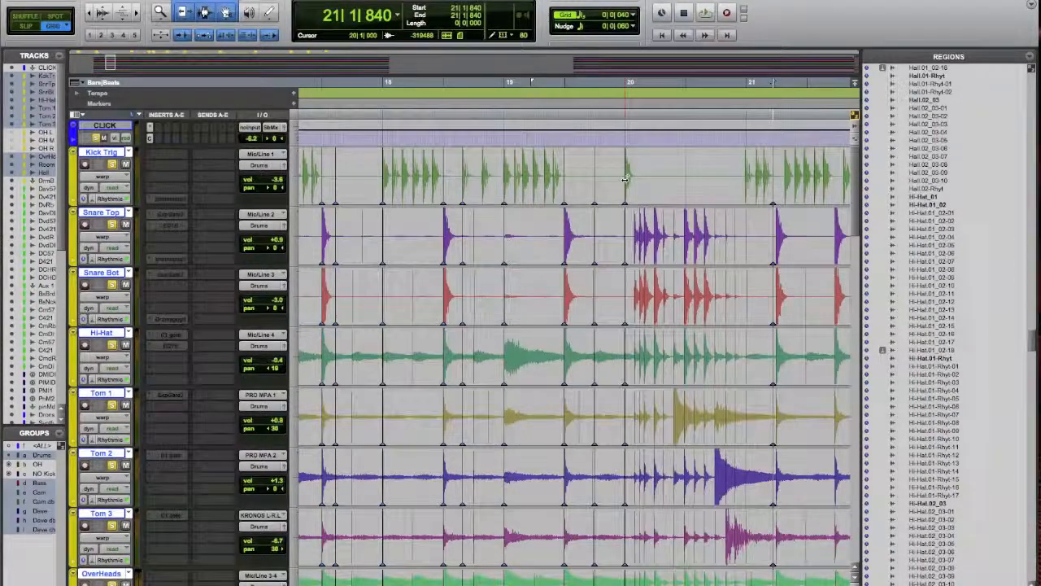
drag(685, 236, 687, 236)
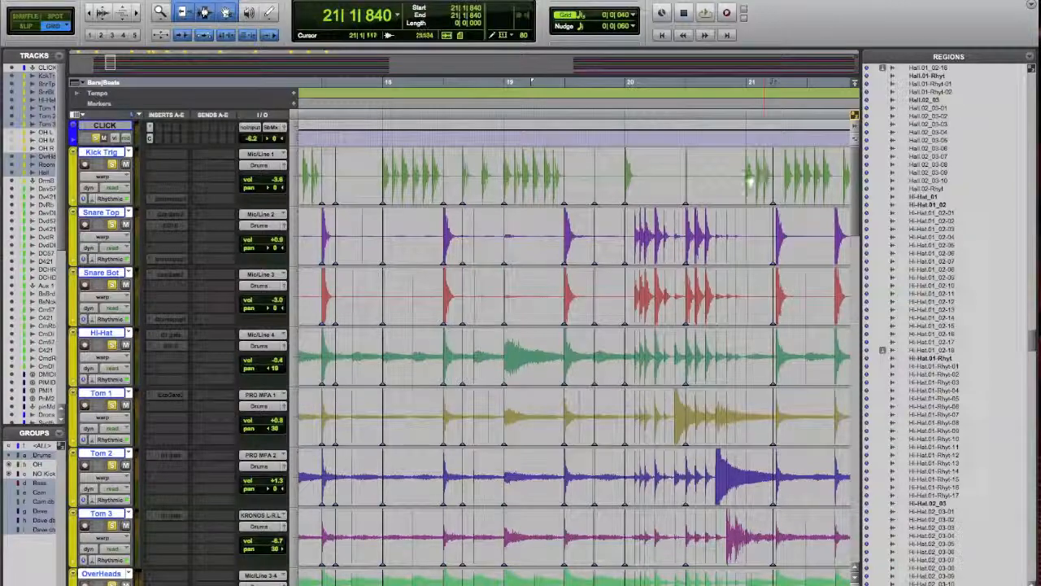
click(749, 177)
drag(749, 177, 747, 178)
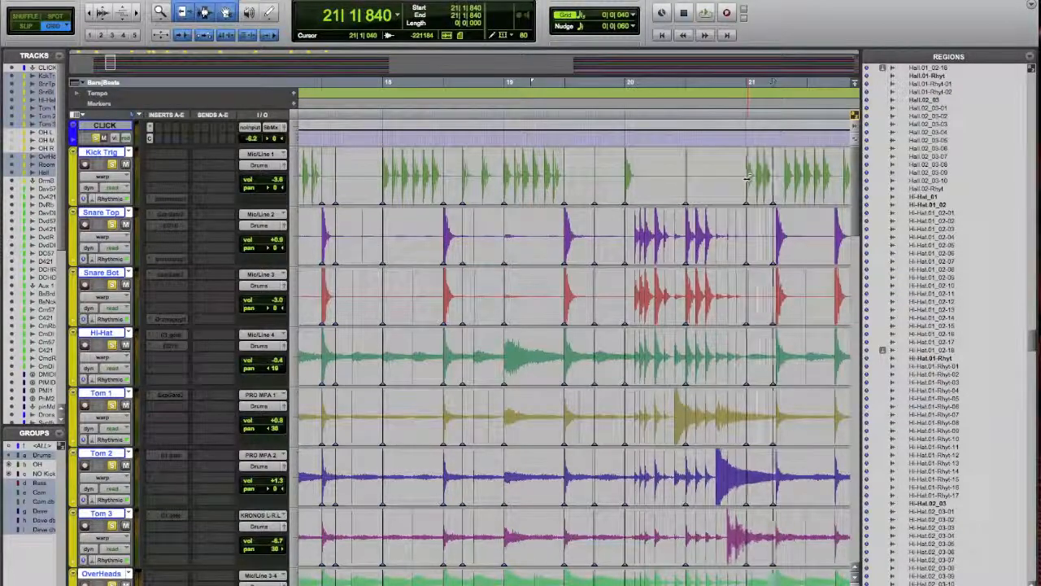
Play the warped drums from 12|3|680 through the opening verse bars to about bar 21
scroll(610, 268, left, 3)
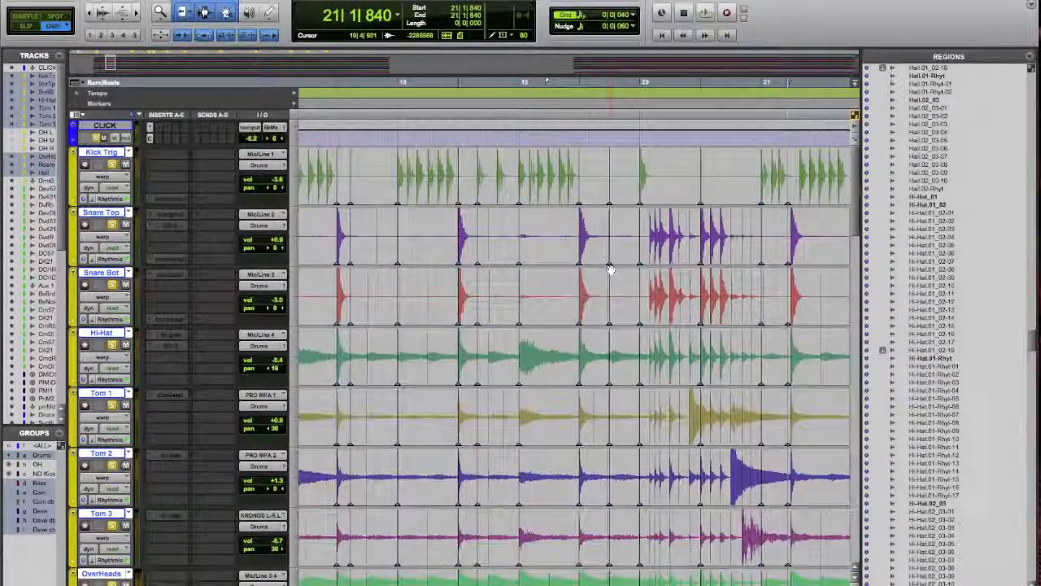
key(r)
key(r)
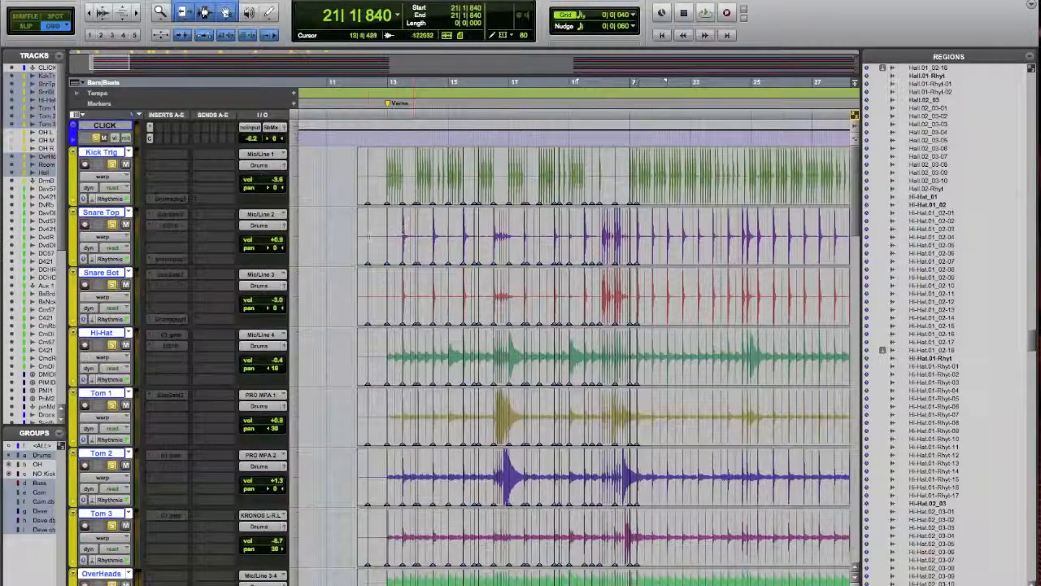
click(378, 234)
key(space)
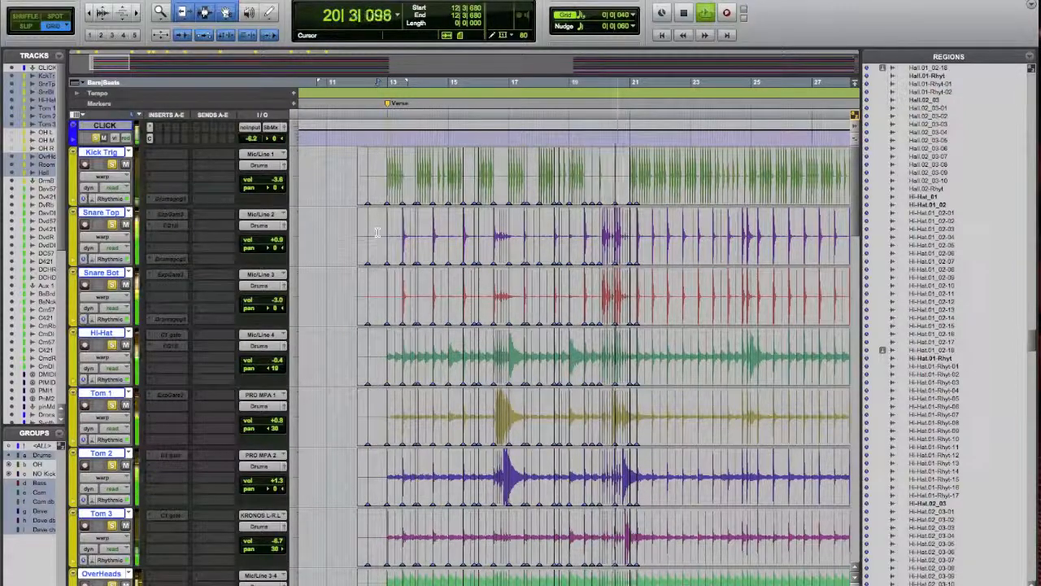
key(space)
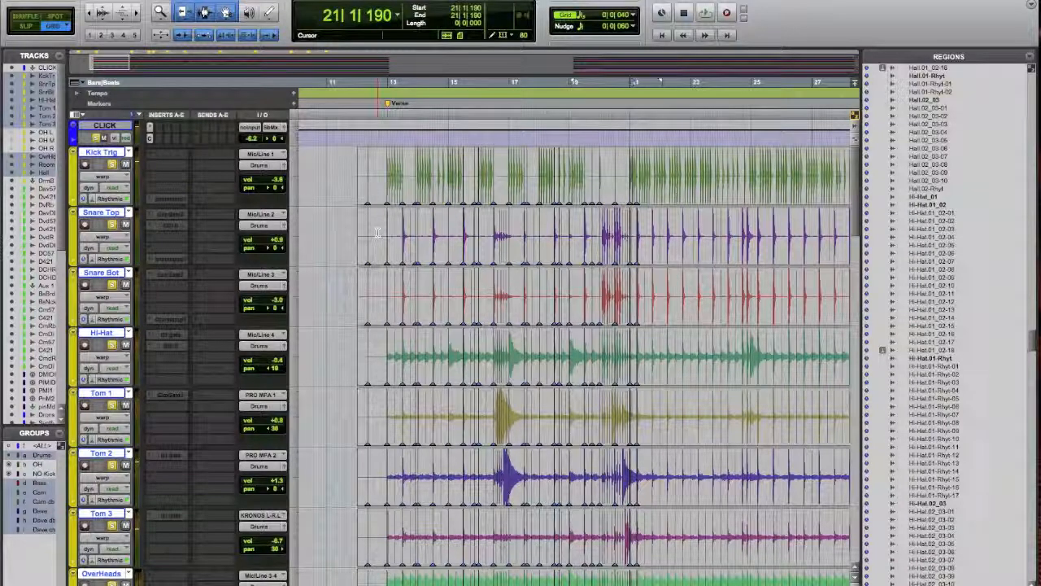
Place the edit cursor at 13|1|560 and examine the overhead, room and hall waveforms around the verse start up close
scroll(377, 234, down, 5)
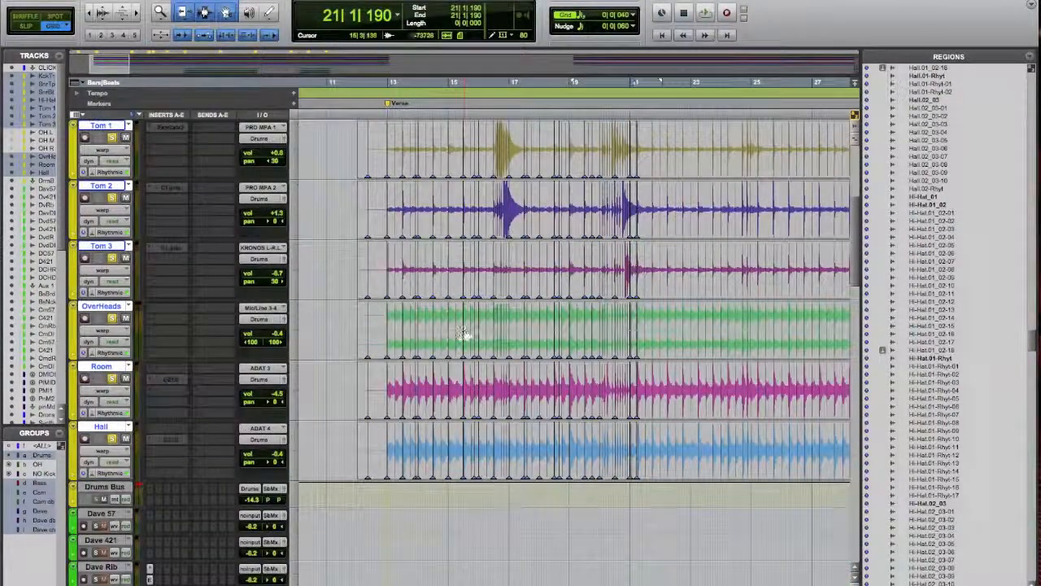
click(389, 389)
key(t)
key(t)
key(t)
key(t)
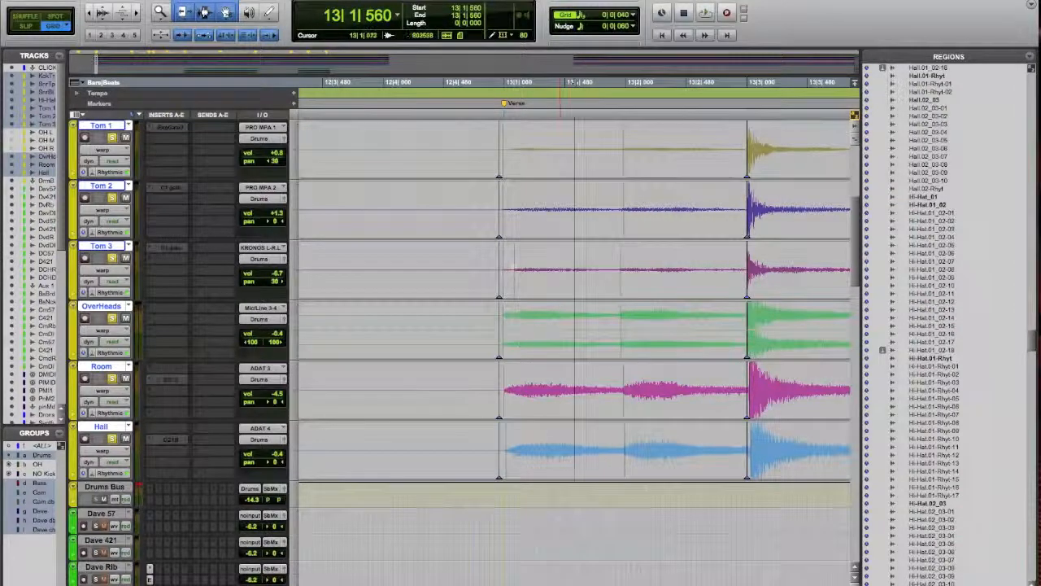
Examine the warp markers across the tom, overhead, room and hall tracks from the verse start out to the pre-chorus
scroll(578, 425, right, 3)
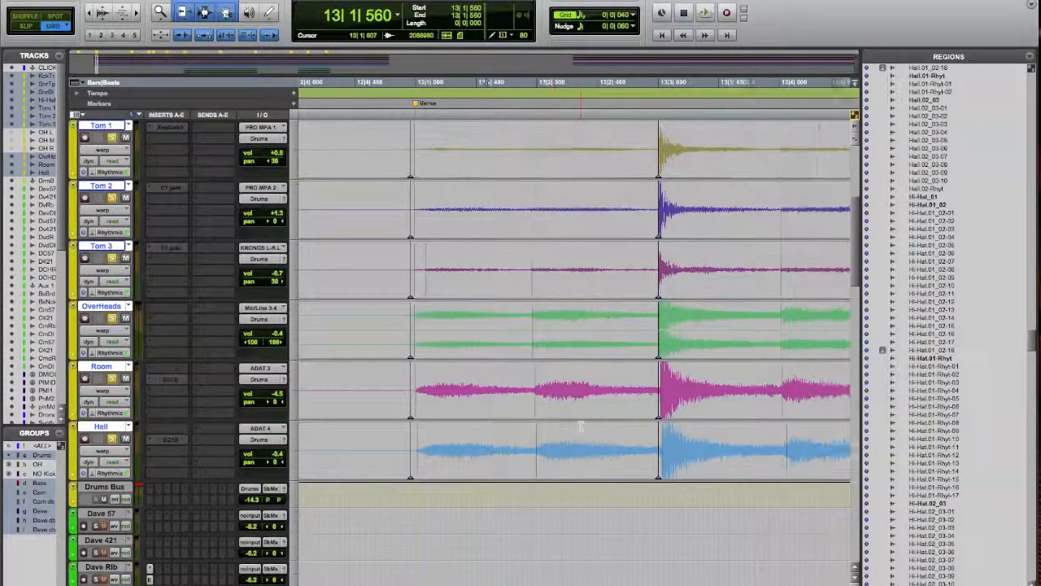
key(r)
scroll(581, 425, right, 2)
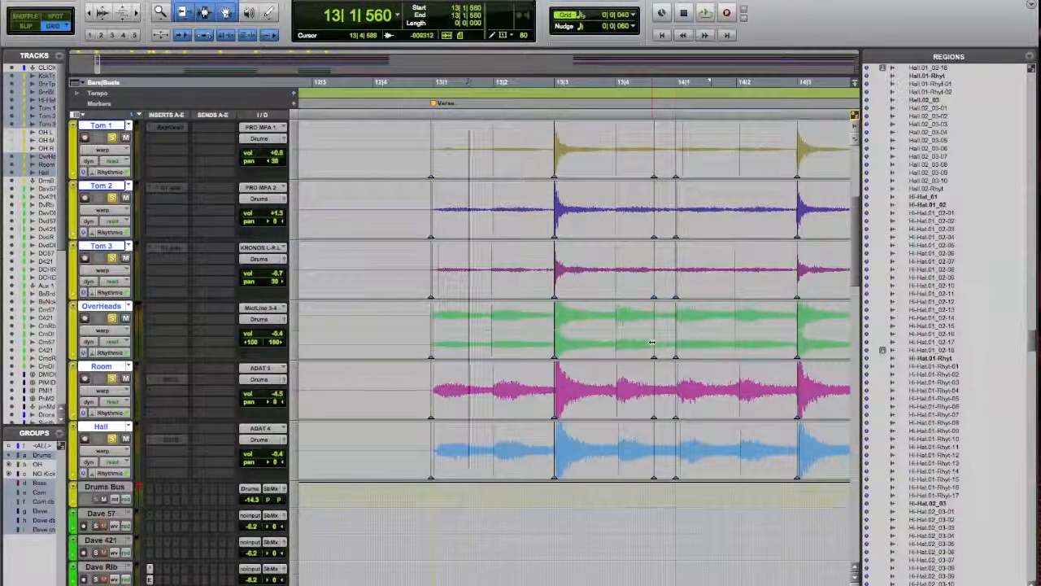
key(r)
key(r)
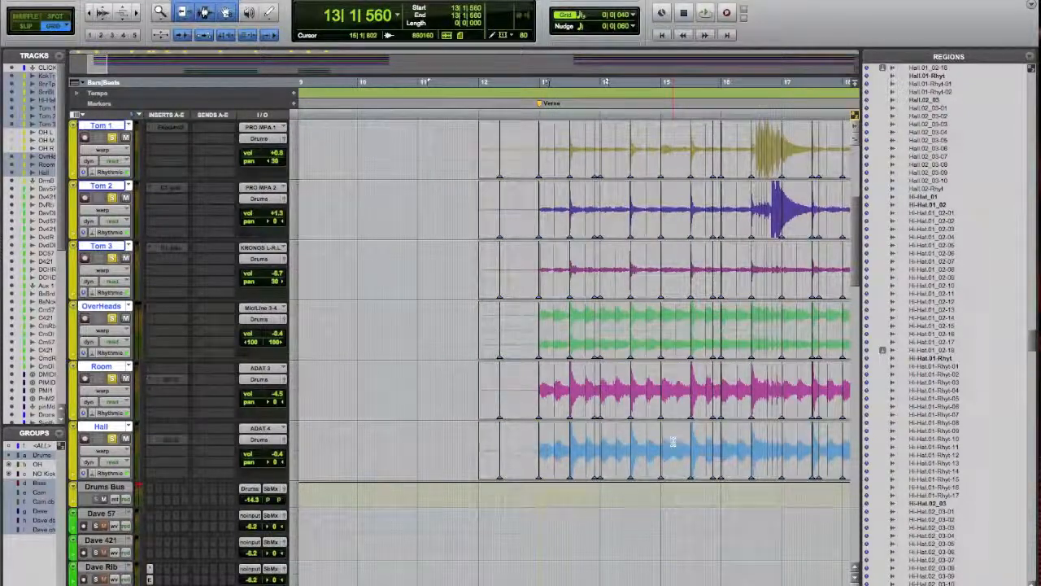
scroll(674, 442, left, 1)
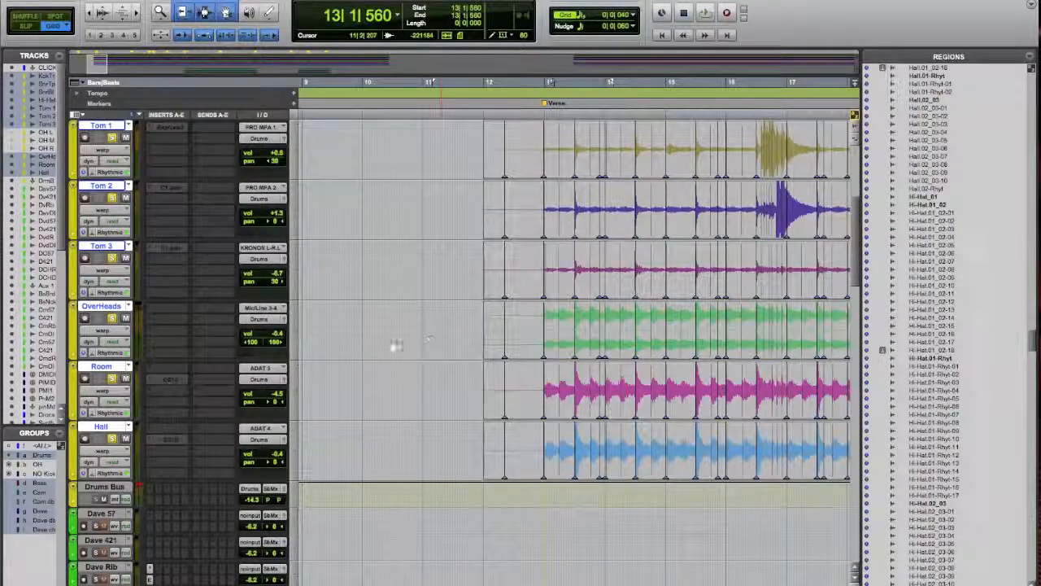
key(r)
key(r)
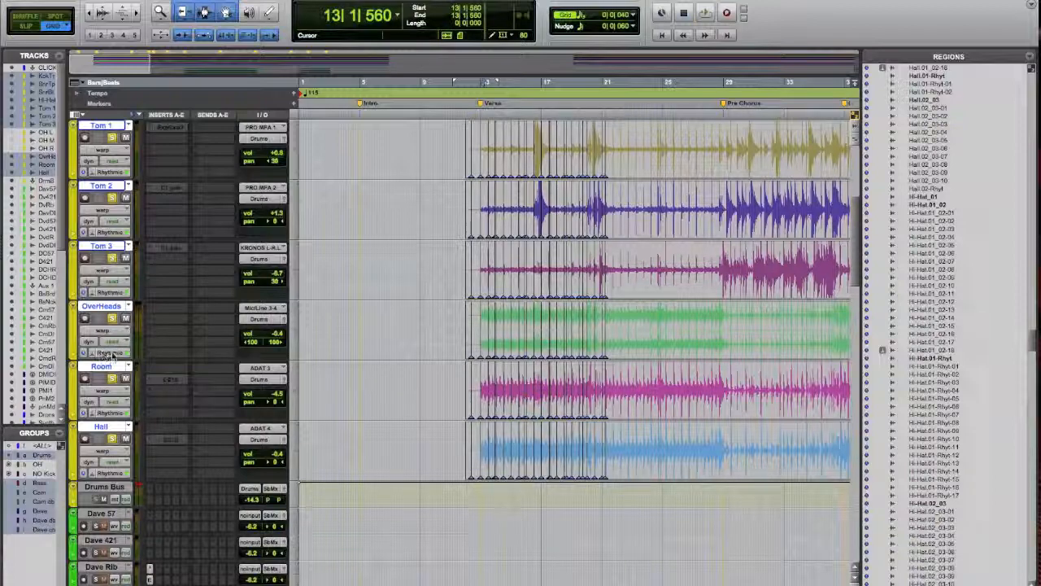
Show the OverHeads track's Rhythmic decay settings and switch the grouped drums' Elastic Audio to Rendered Processing
click(112, 355)
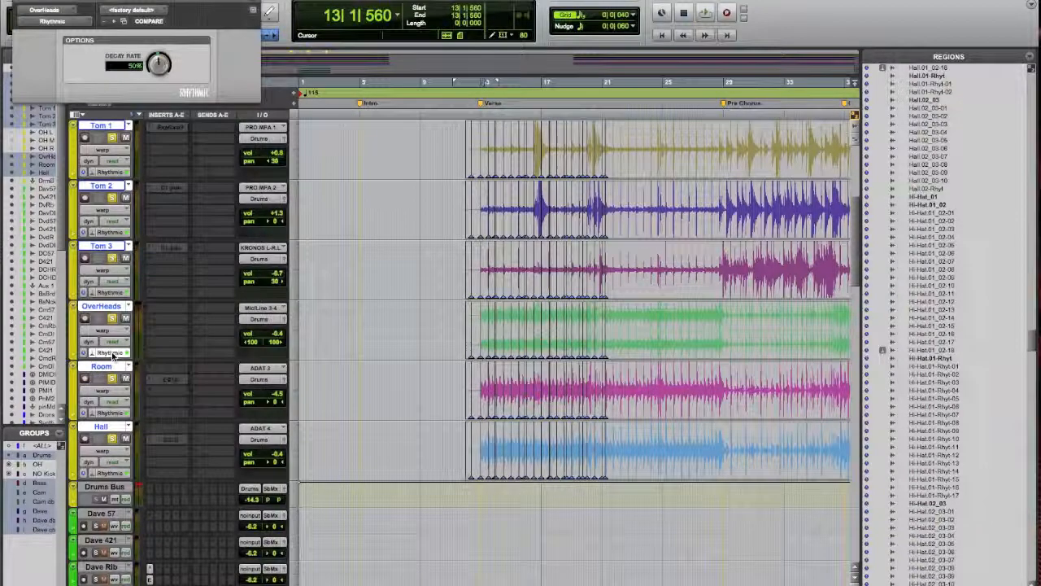
click(99, 355)
click(99, 355)
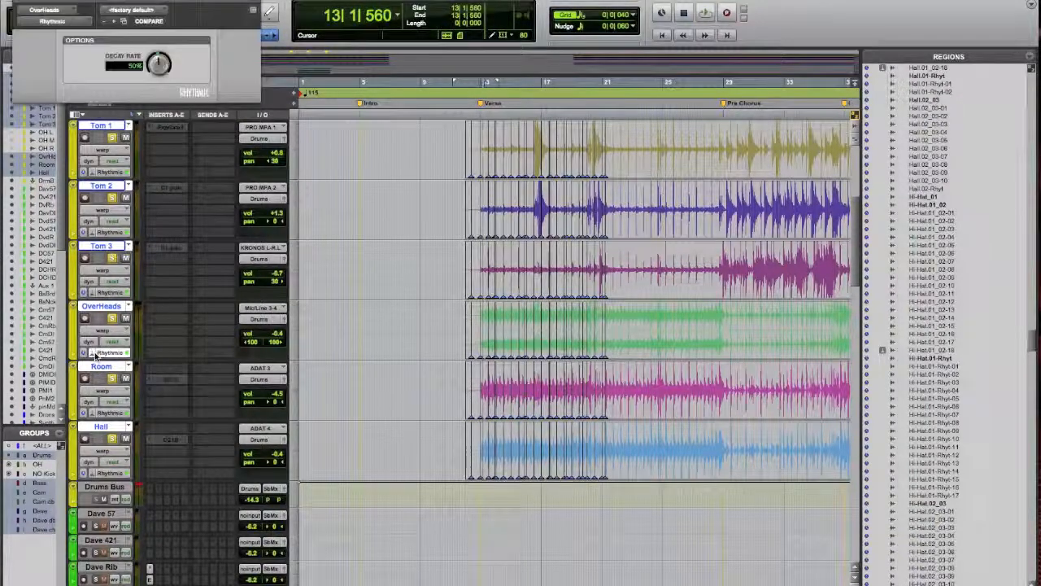
click(95, 355)
click(96, 354)
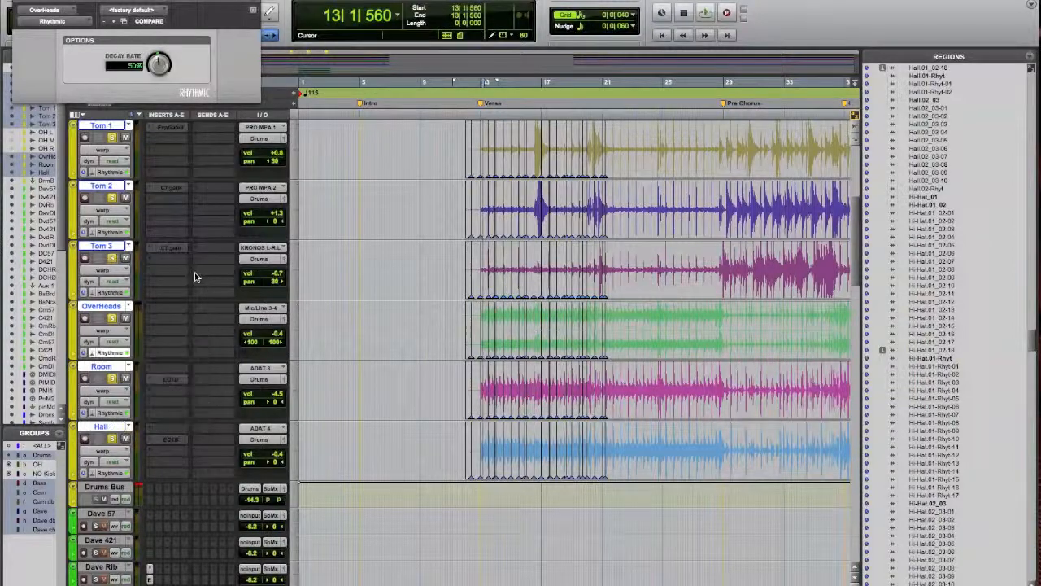
click(90, 356)
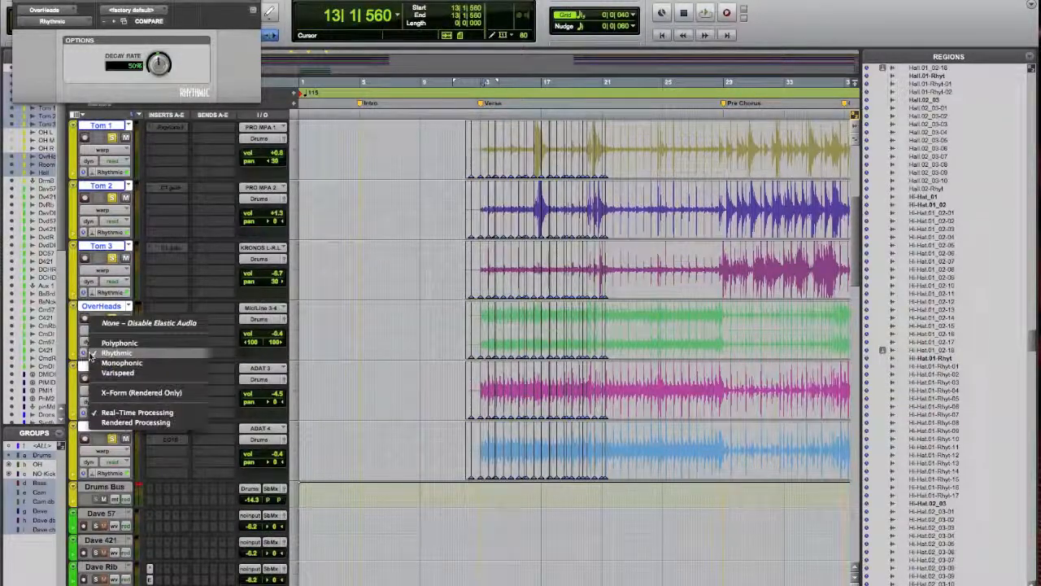
click(155, 421)
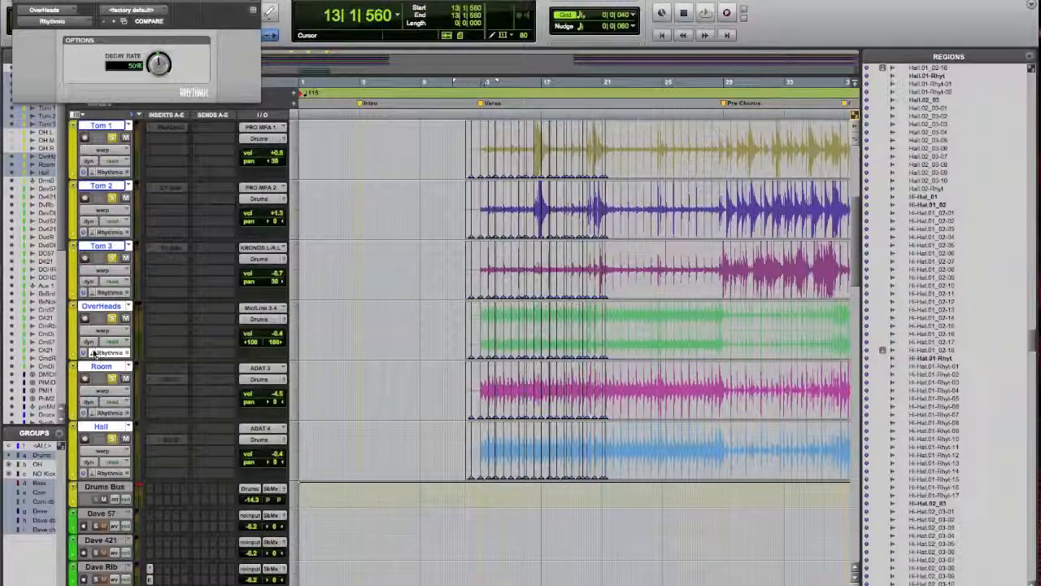
Disable Elastic Audio on the grouped drum tracks and commit the warped regions to disk
click(93, 355)
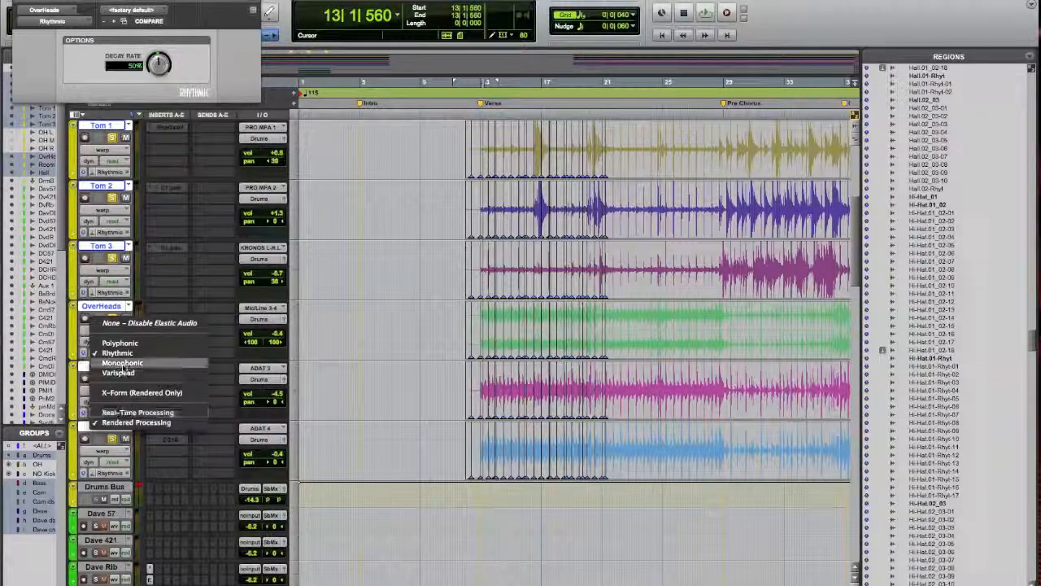
click(137, 324)
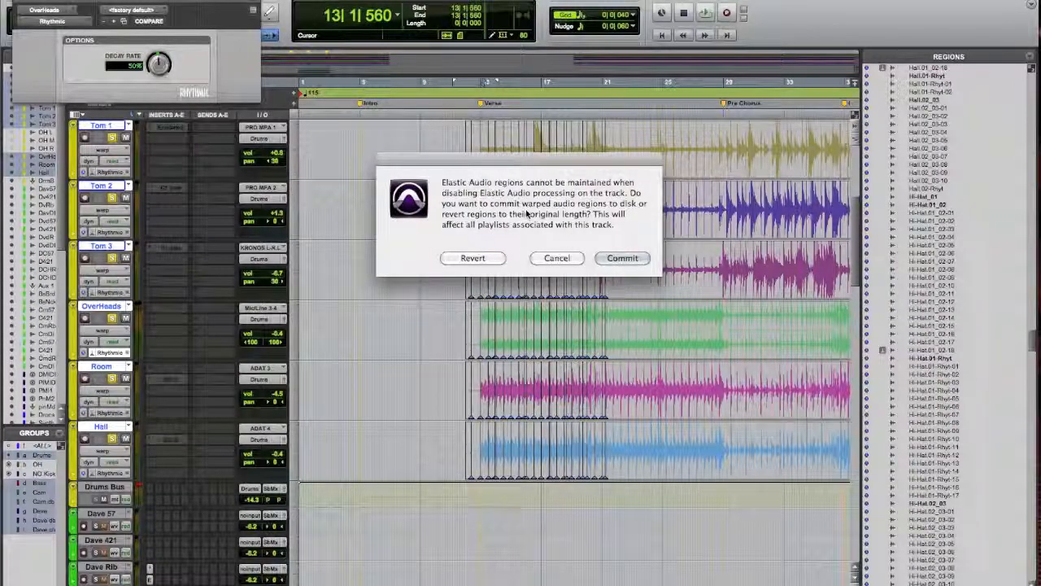
click(622, 258)
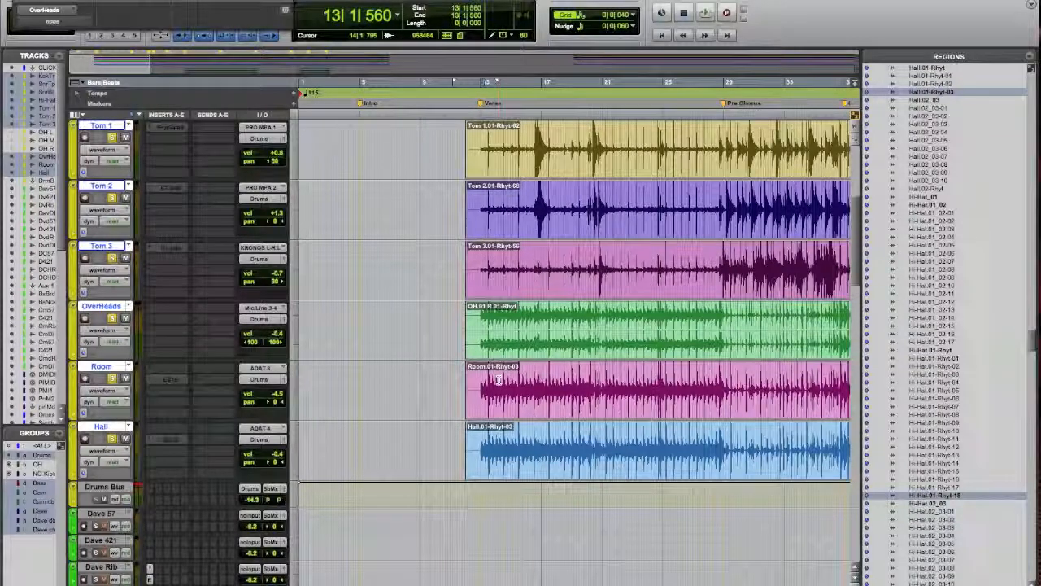
Place the edit cursor at 13|2|080 and examine the committed kick, snare, hi-hat and tom regions around the verse start
scroll(520, 391, up, 5)
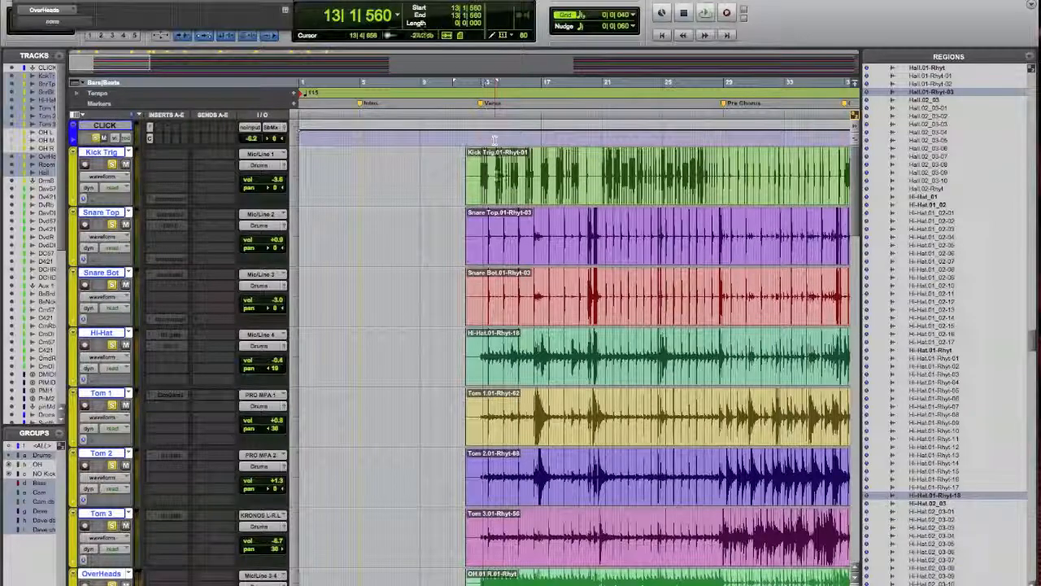
click(486, 175)
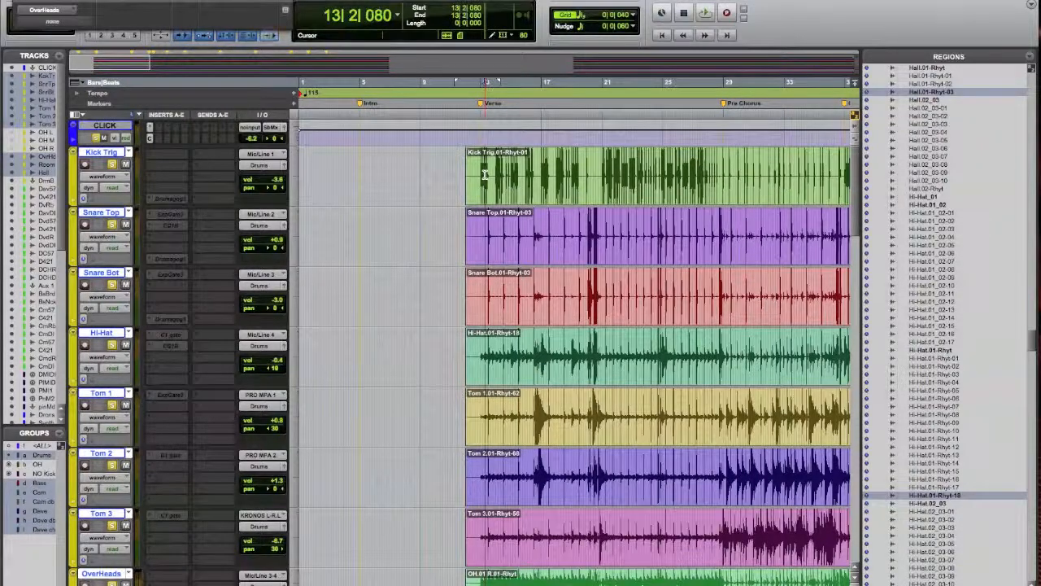
key(t)
key(t)
key(t)
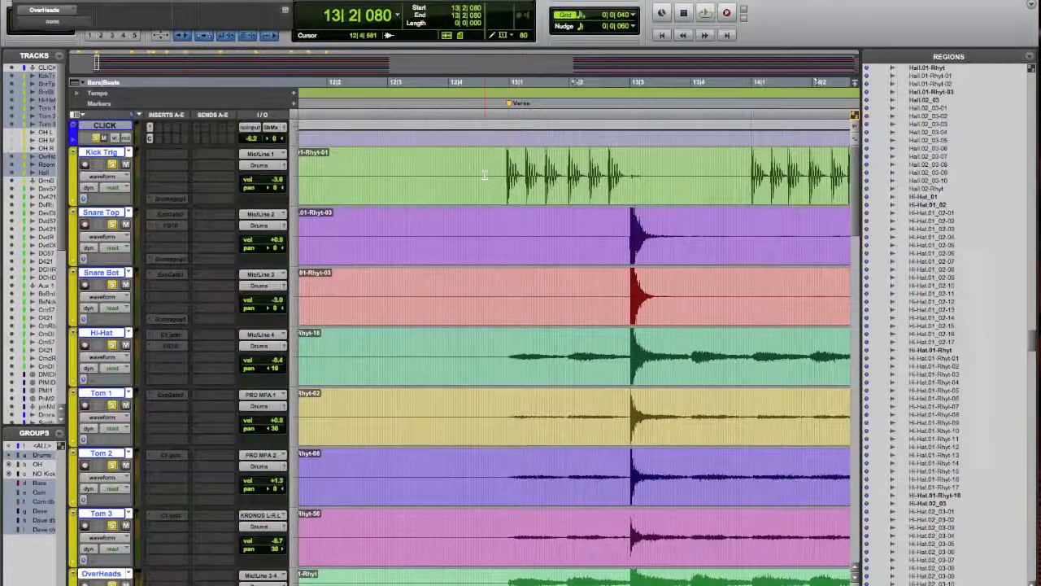
key(r)
key(r)
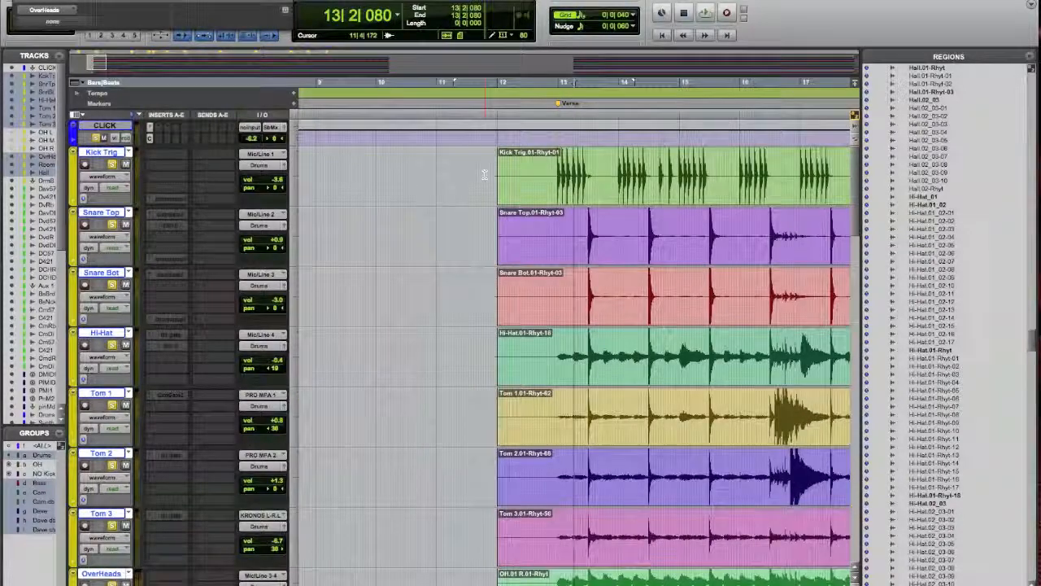